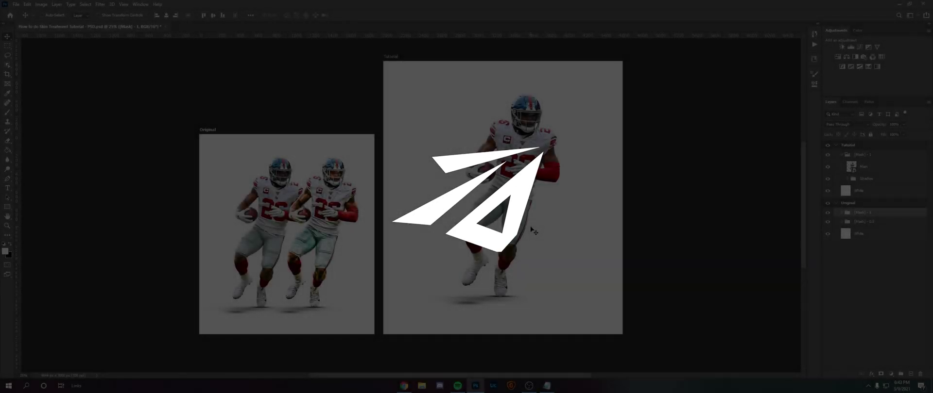
Compare the untreated and treated players on the Original artboard up close and view the Tutorial artboard
scroll(308, 253, "down", 1)
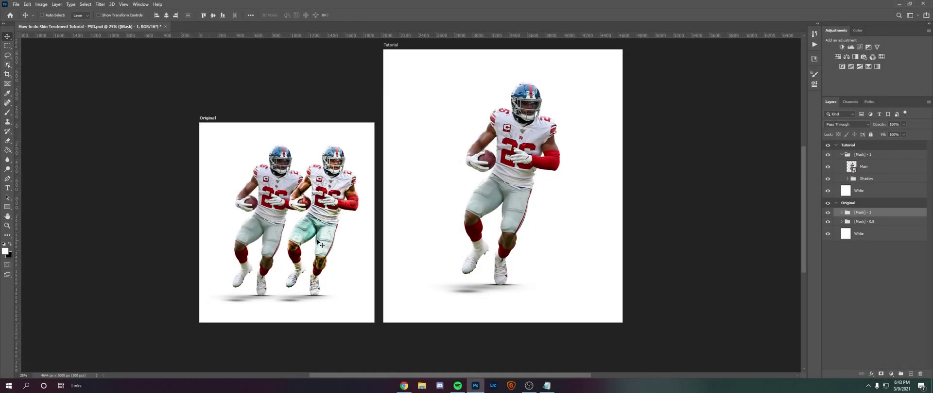
key("z")
left_click_drag(202, 228, 219, 227)
scroll(488, 185, "up", 3)
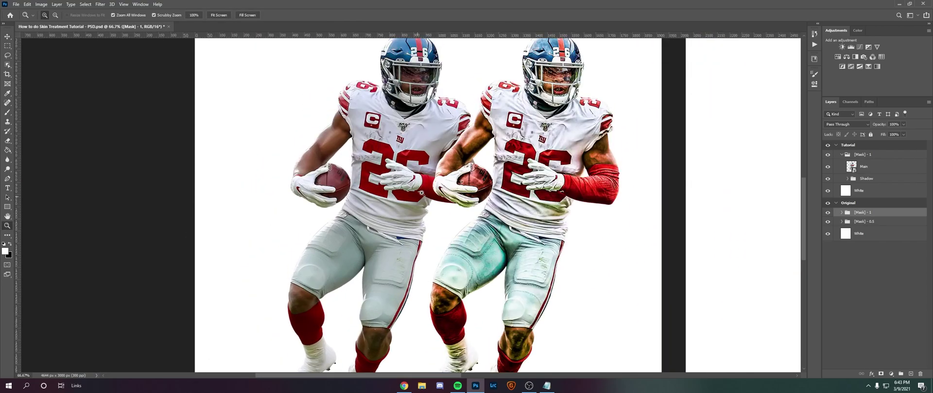
left_click_drag(488, 185, 480, 189)
left_click(8, 36)
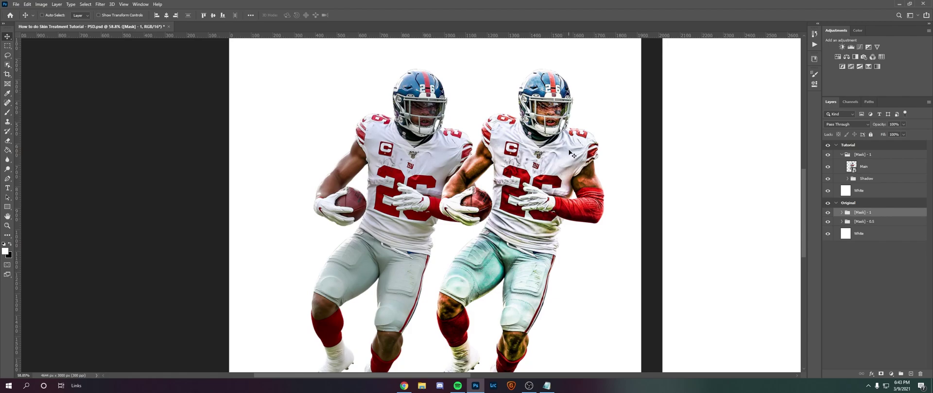
key("z")
left_click_drag(523, 144, 473, 141)
left_click_drag(577, 129, 565, 128)
left_click(696, 128)
key("ctrl+0")
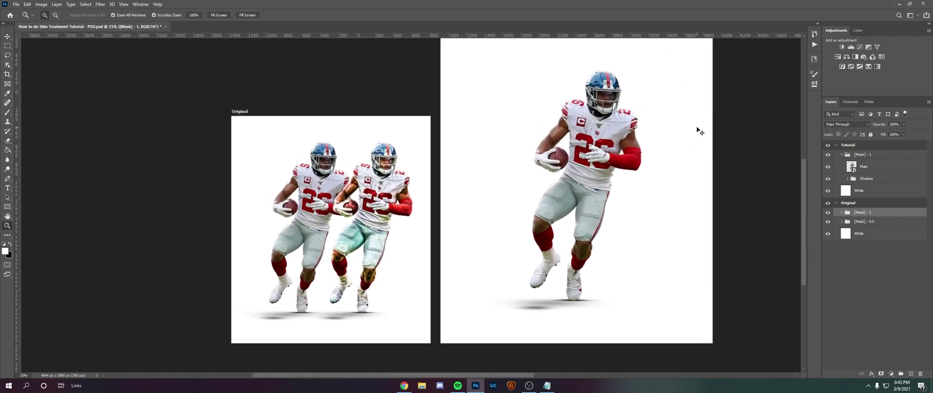
key("ctrl+minus")
Duplicate the Main layer in the Tutorial artboard, name the copy Skin and clip it to the layer below
left_click(865, 168)
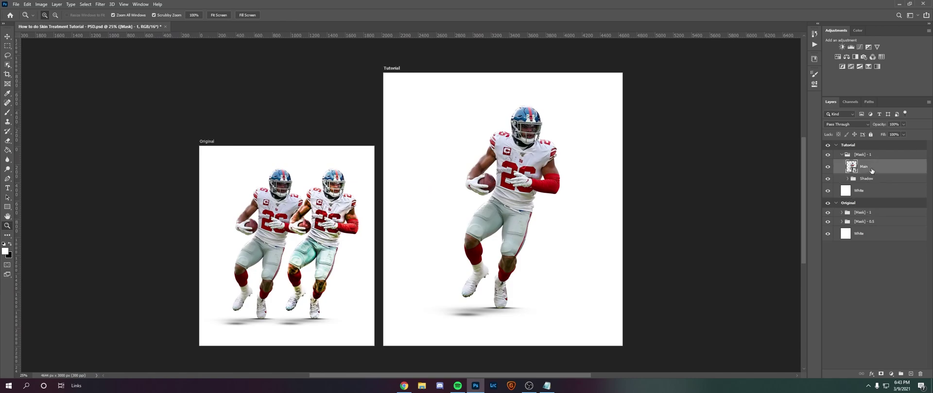
key("ctrl+j")
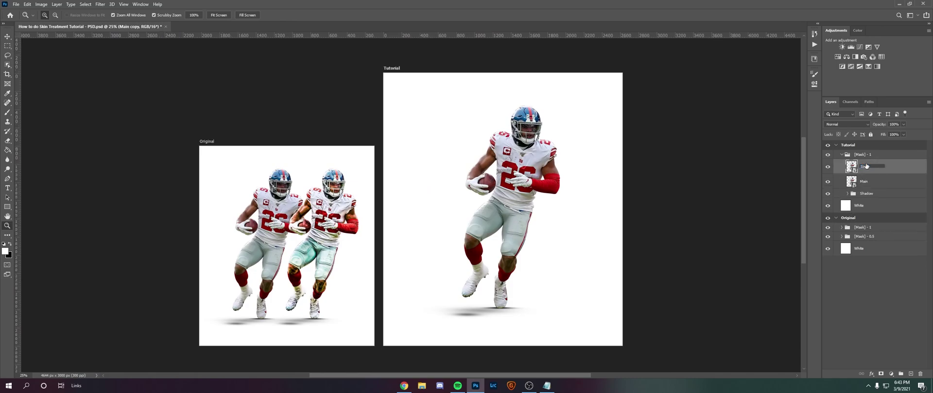
key("Return")
right_click(865, 167)
left_click(791, 227)
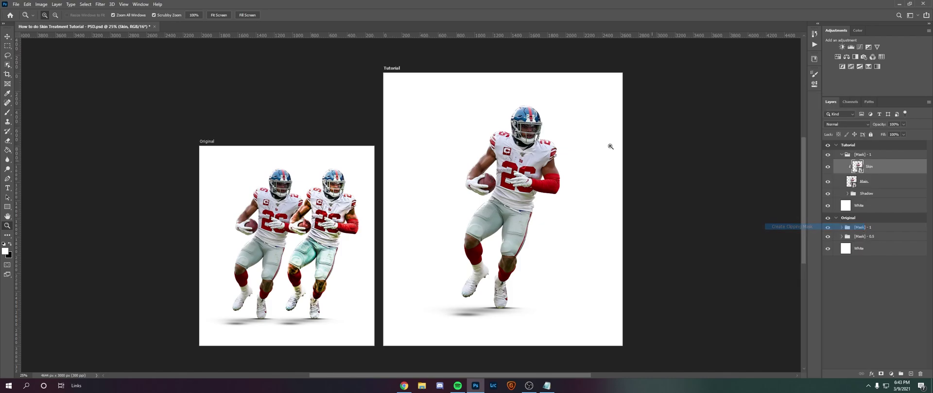
Open the Topaz Adjust 5 filter on the Skin layer and apply the Stylized Collection's Vivacious preset with overall transparency 0.67
left_click(100, 3)
mouse_move(144, 160)
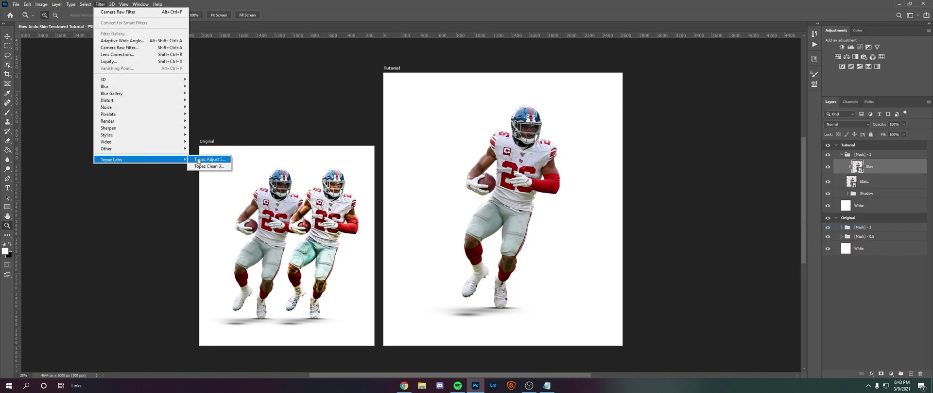
left_click(209, 160)
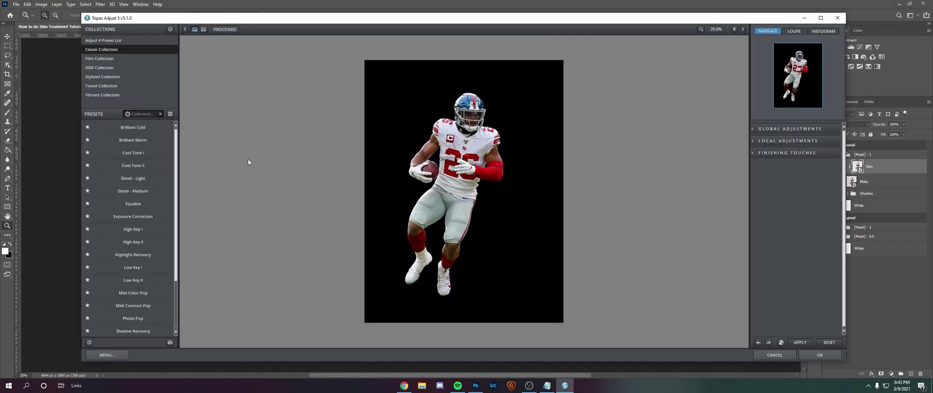
left_click(116, 78)
scroll(116, 238, "down", 5)
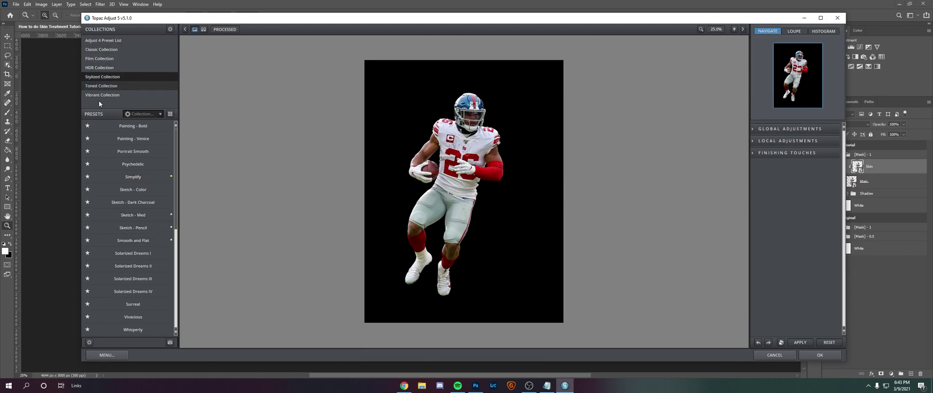
left_click(136, 316)
left_click(775, 276)
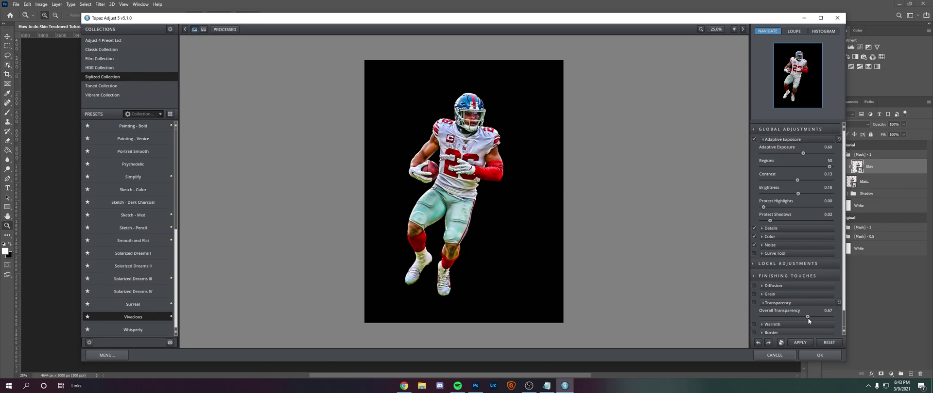
left_click(807, 318)
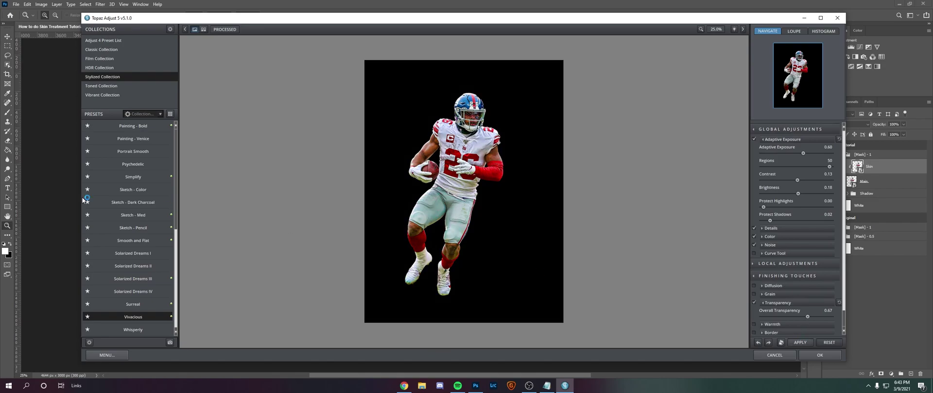
Apply the Psychedelic preset from the Stylized Collection with overall transparency set to 0.80
left_click(131, 165)
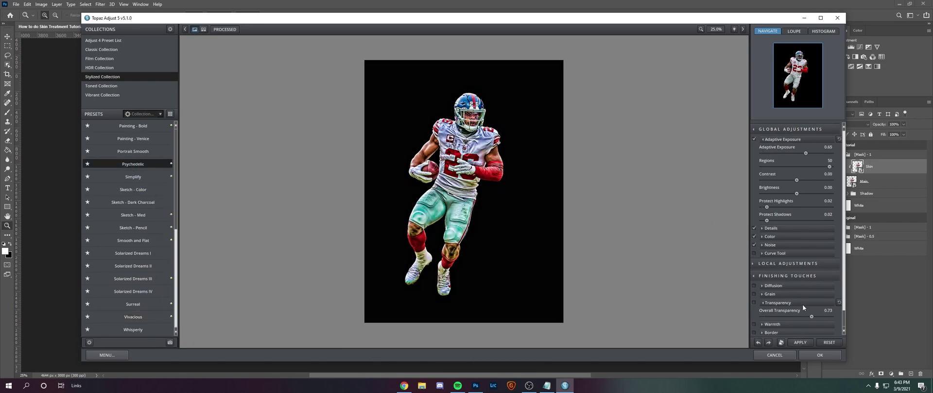
left_click_drag(829, 317, 820, 317)
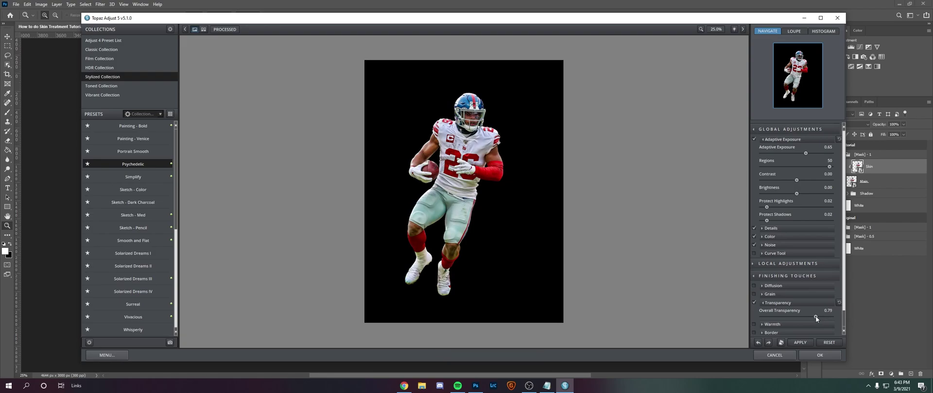
left_click(802, 343)
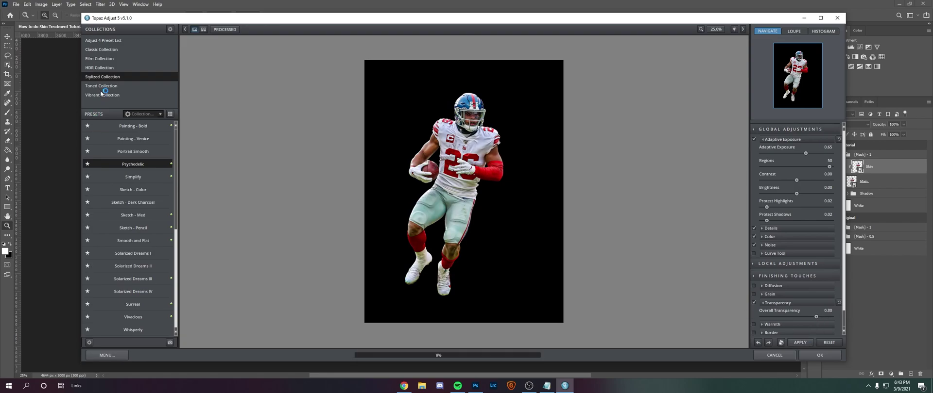
Apply the Mild Contrast Pop preset from the Classic Collection
left_click(107, 51)
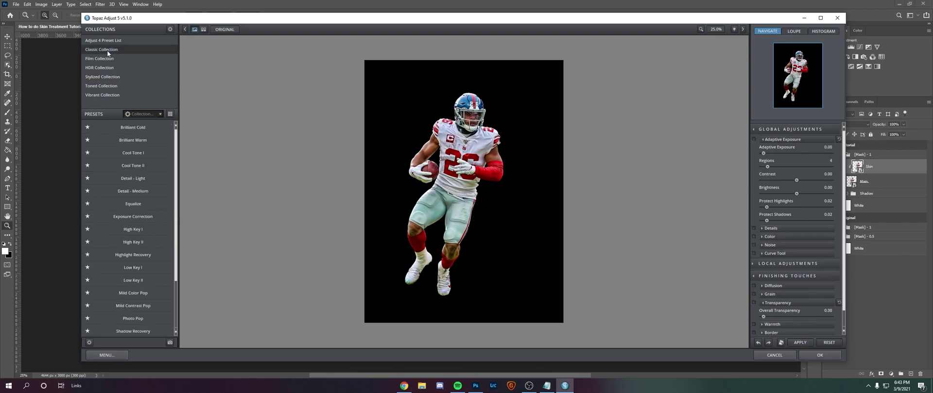
mouse_move(147, 220)
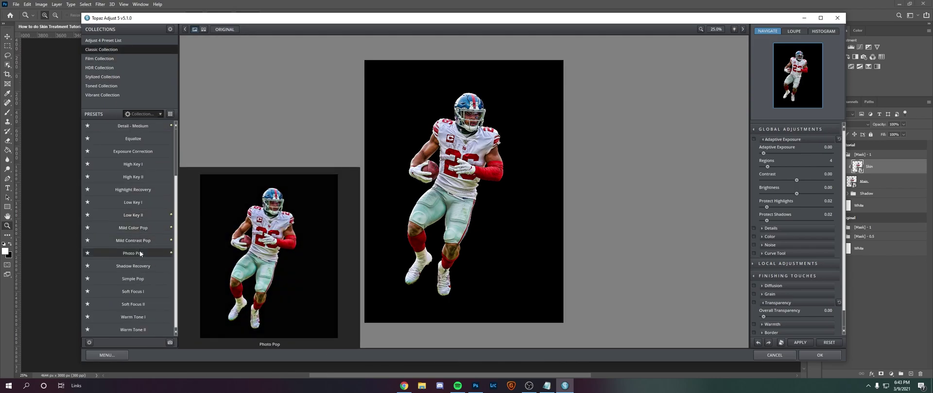
left_click(139, 231)
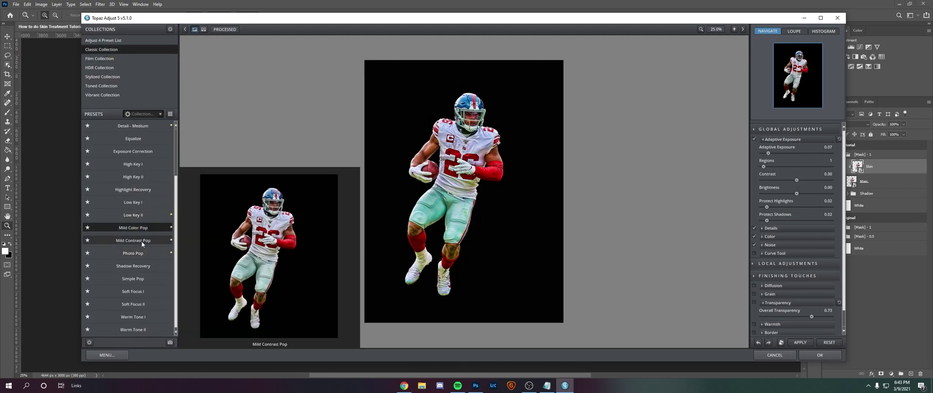
left_click(142, 242)
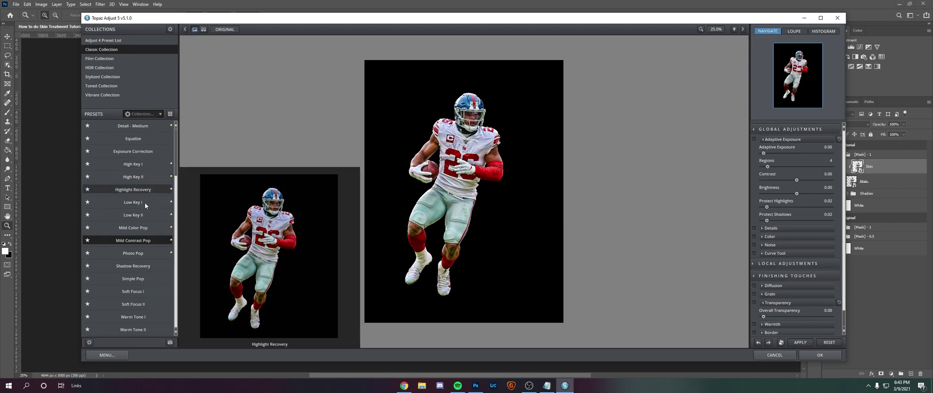
Apply the Classic Collection's Detail - Medium preset with overall transparency set to 0.80
scroll(144, 197, "up", 3)
left_click(134, 192)
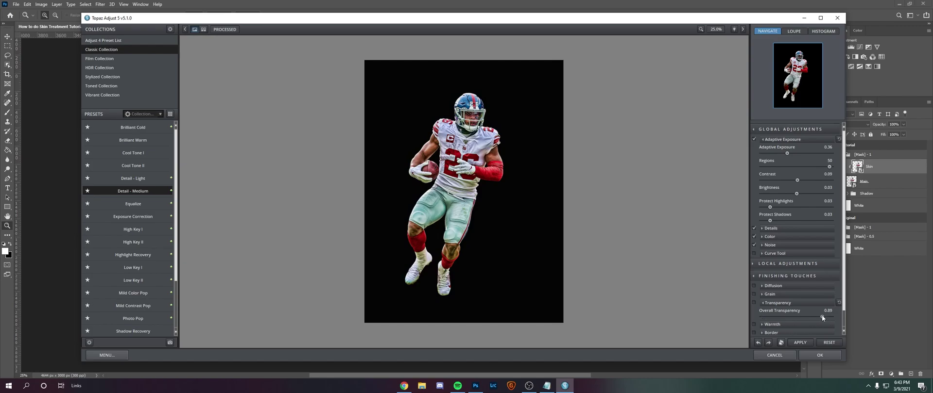
left_click_drag(815, 319, 816, 318)
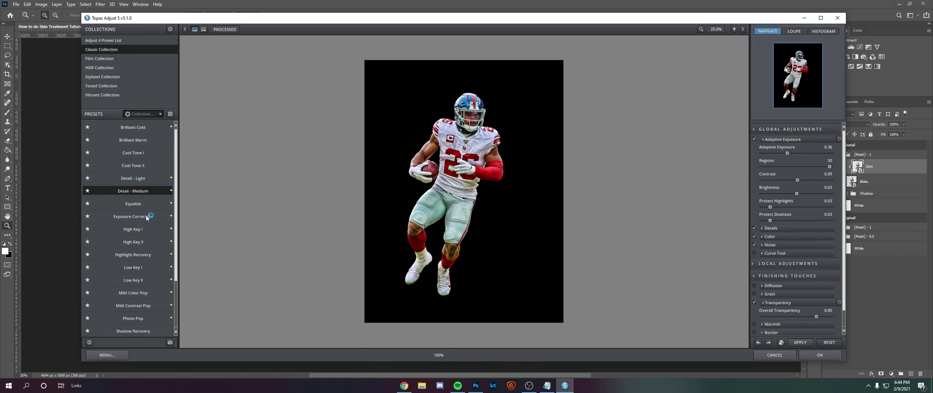
Add the Brilliant Warm preset with overall transparency 0.90 and accept the Topaz Adjust filter
mouse_move(144, 138)
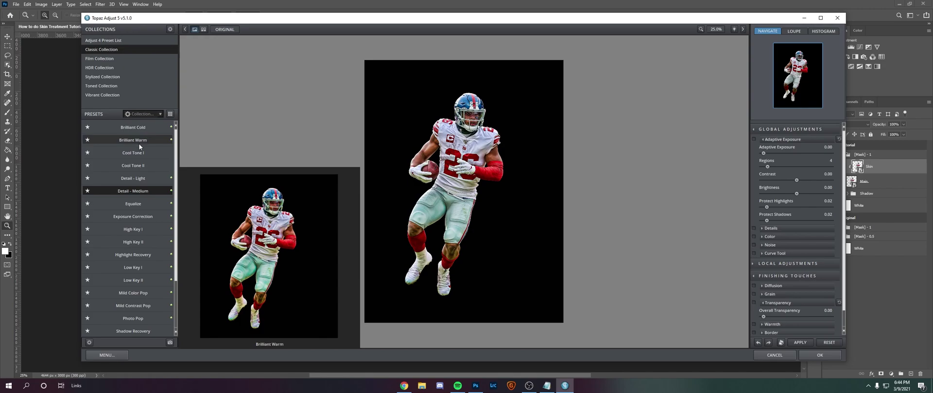
left_click(138, 140)
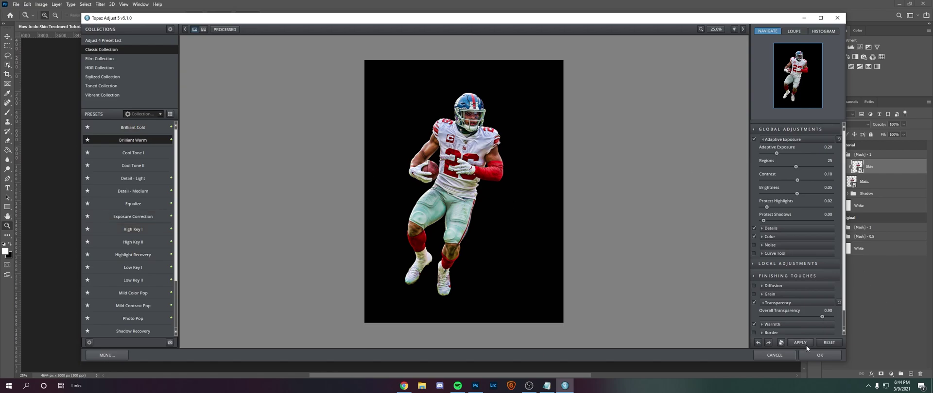
left_click(819, 355)
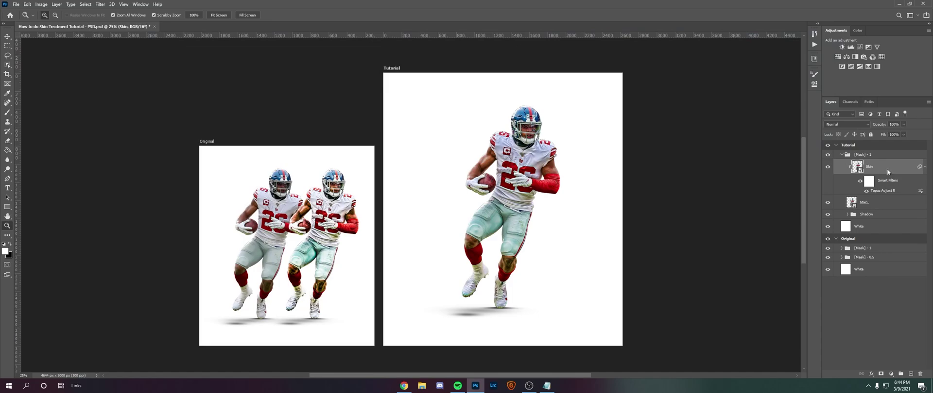
Convert the filtered Skin layer to a smart object and toggle its visibility to compare the player with and without it
right_click(887, 168)
left_click(826, 138)
left_click(828, 167)
left_click(828, 168)
left_click(828, 167)
left_click(829, 168)
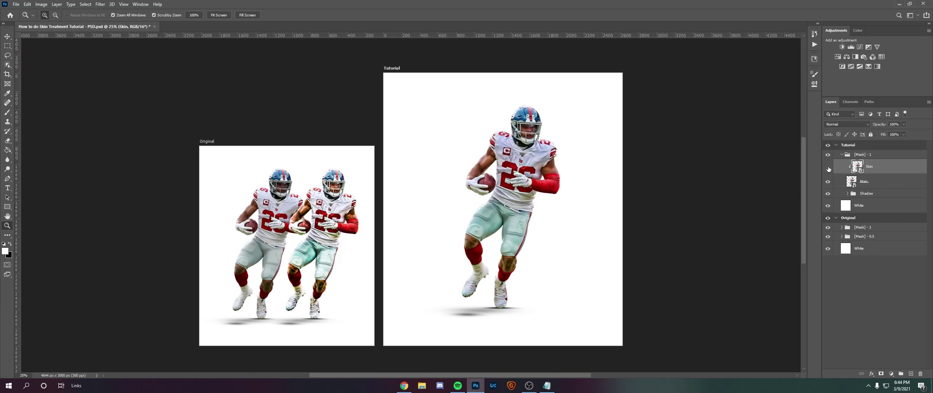
double_click(829, 167)
Lower the Skin layer's opacity to about 90% and group it with the Main layer as Main+Skin
mouse_move(515, 135)
left_mouse_down()
mouse_move(531, 134)
mouse_move(516, 136)
left_mouse_up()
mouse_move(904, 138)
left_mouse_down()
mouse_move(903, 148)
mouse_move(902, 138)
left_mouse_up()
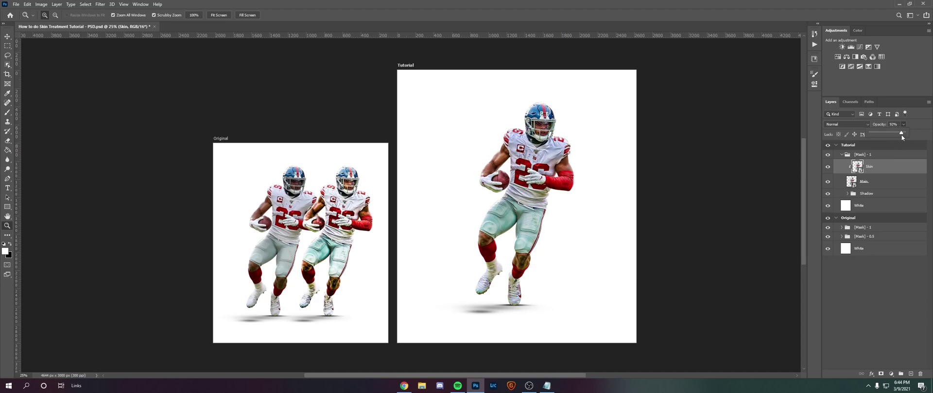
left_click(876, 180, "shift")
key("ctrl+g")
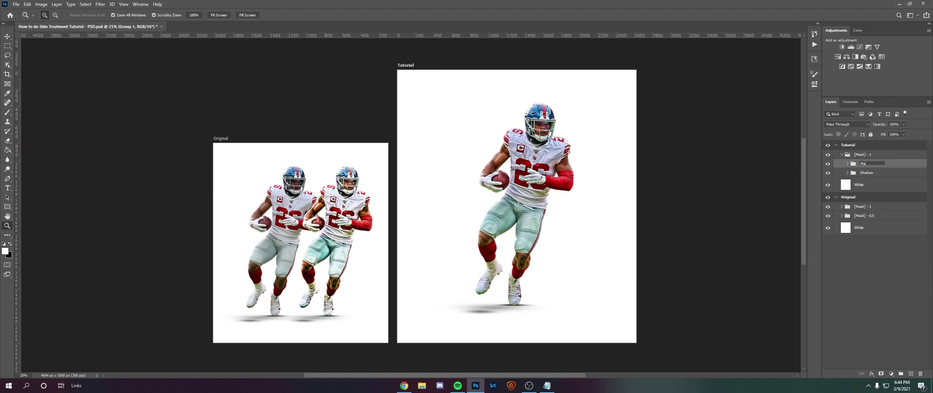
key("Return")
Merge a duplicate of the Main+Skin group into a single layer and clip it to the original group
right_click(863, 165)
left_click(825, 320)
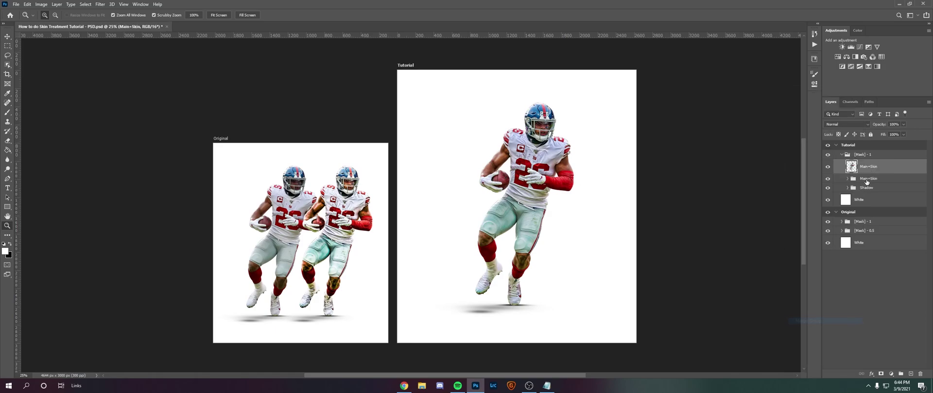
right_click(868, 170)
left_click(807, 211)
Apply the Camera Raw filter with the B&W Punch preset to the merged Main+Skin layer
left_click(100, 4)
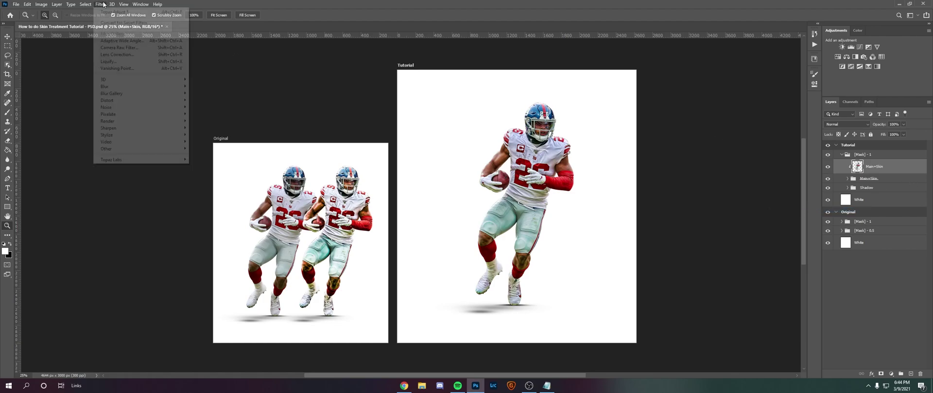
left_click(121, 48)
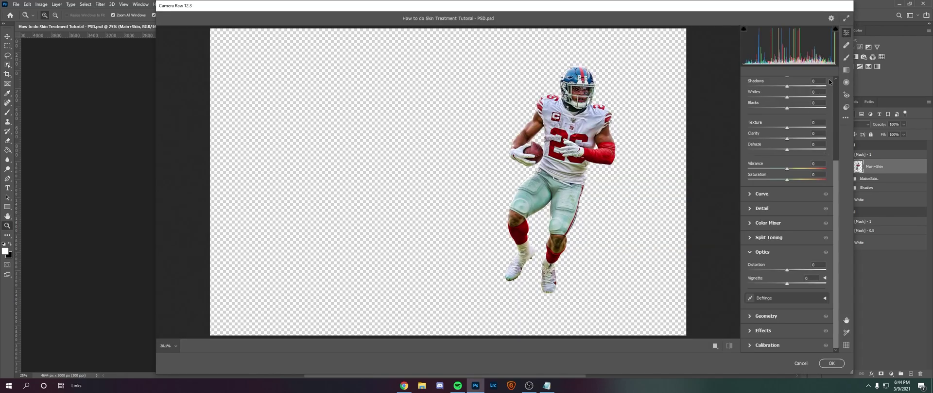
left_click(846, 107)
left_click(774, 130)
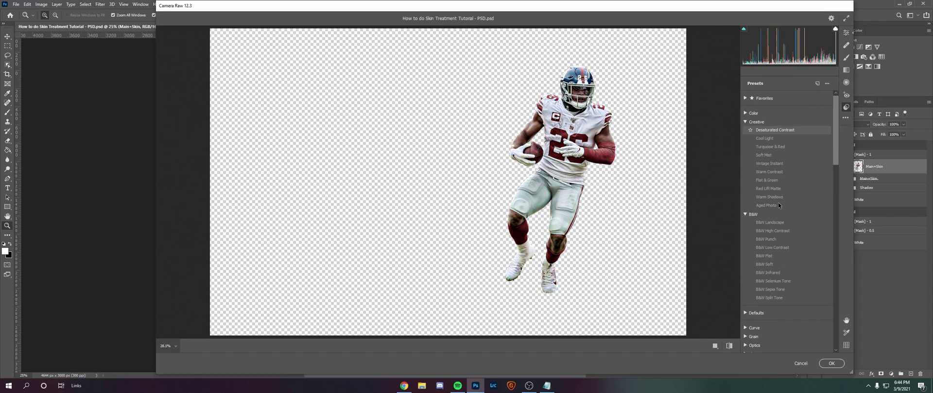
left_click(774, 239)
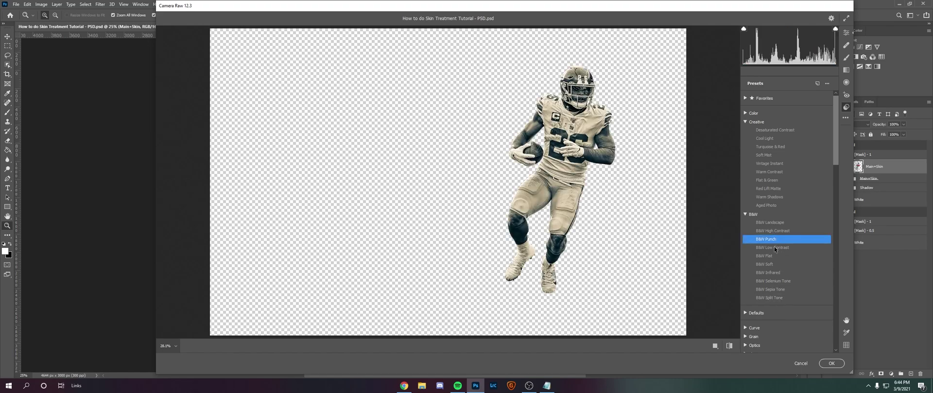
left_click(830, 365)
Set the black-and-white layer's blend mode to Luminosity and rename it BW Punch
left_click(846, 124)
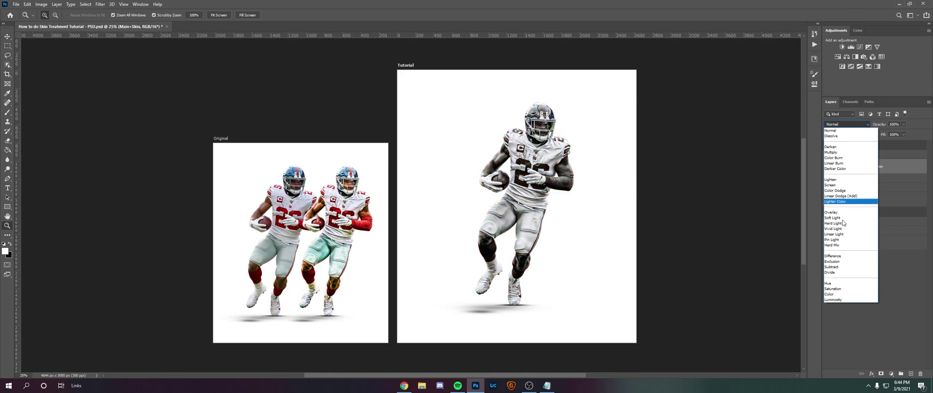
left_click(834, 300)
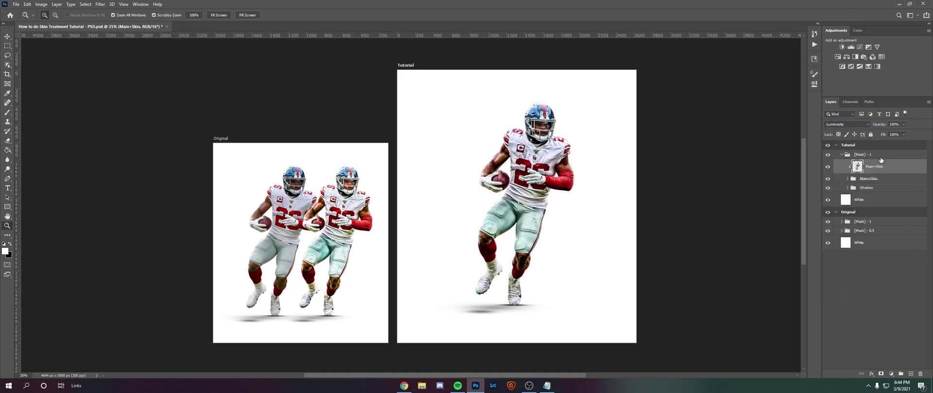
type("BW Punch")
key("Return")
mouse_move(523, 148)
left_mouse_down()
mouse_move(578, 147)
mouse_move(523, 148)
left_mouse_up()
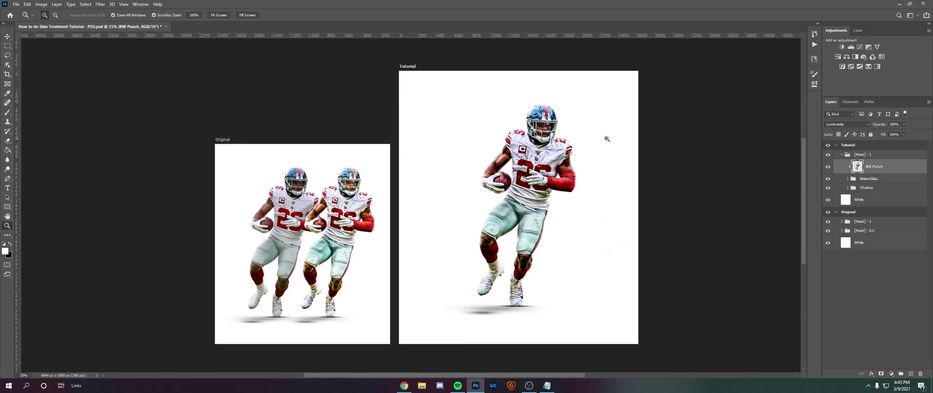
Compare the BW Punch layer on and off, and lower its opacity to 87% and fill to 86%
left_click(828, 166)
left_click(827, 167)
left_click(828, 166)
left_click(828, 166)
left_click_drag(902, 137, 901, 146)
left_click(903, 125)
Add a black mask to the BW Punch layer and reveal the effect on the lower legs with a 70% opacity white brush
left_click(881, 374, "alt")
key("b")
key("7")
scroll(371, 282, "up", 5)
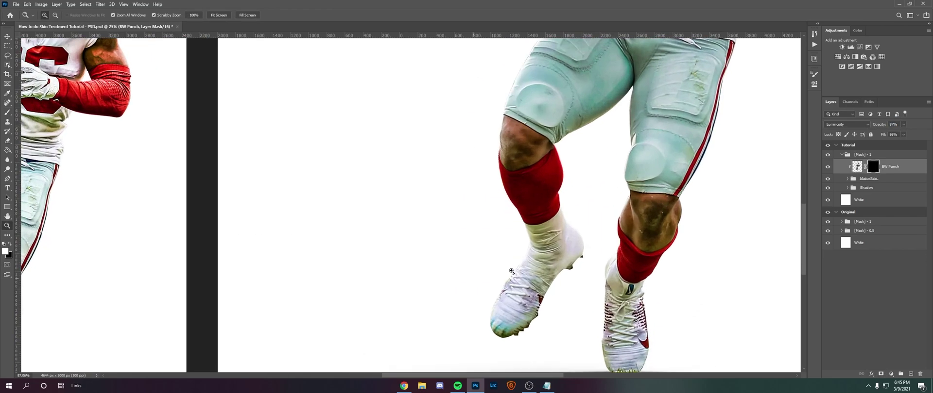
key("bracketleft")
key("bracketleft")
key("bracketleft")
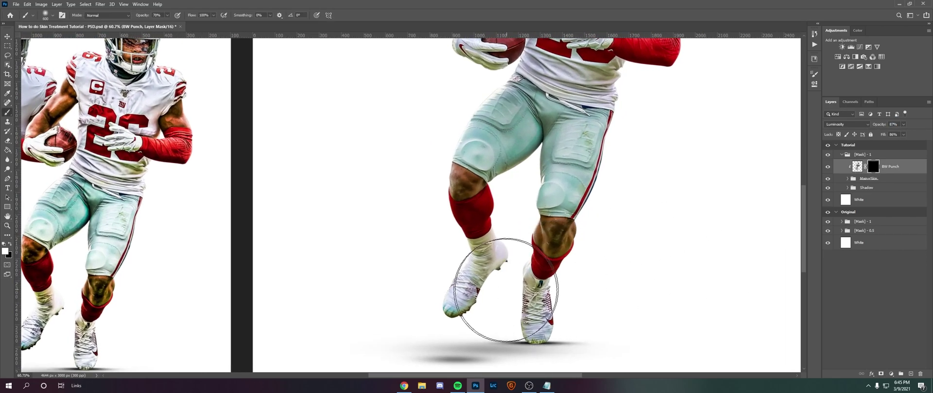
mouse_move(461, 296)
left_mouse_down()
mouse_move(488, 258)
mouse_move(542, 306)
mouse_move(517, 222)
left_mouse_up()
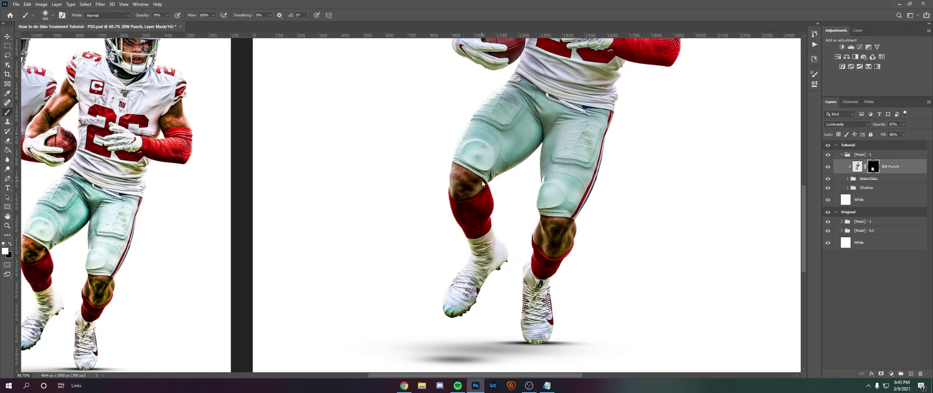
Continue painting the BW Punch mask over the upper body, arms and head, refining it with a 10% opacity brush
scroll(539, 204, "up", 3)
scroll(577, 170, "up", 2)
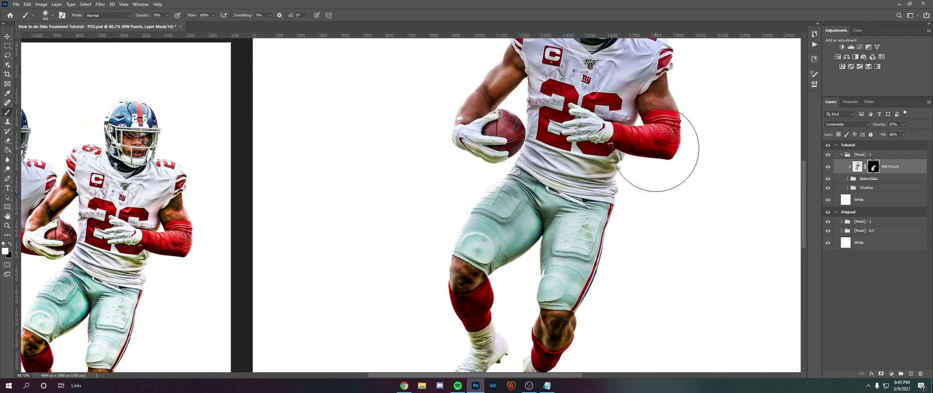
scroll(510, 180, "up", 2)
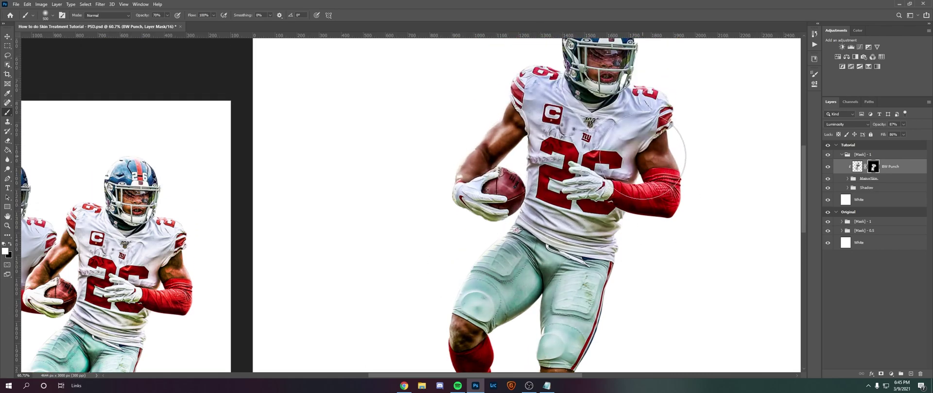
scroll(651, 146, "up", 2)
key("x")
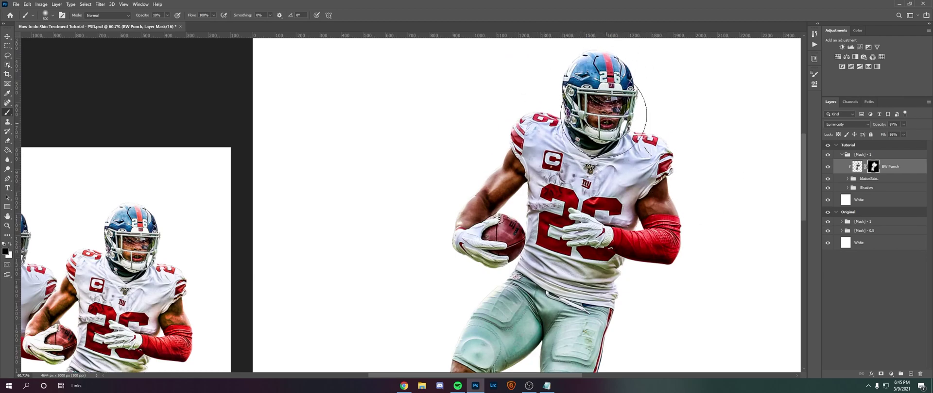
key("x")
key("1")
key("5")
key("1")
left_click_drag(478, 163, 449, 168)
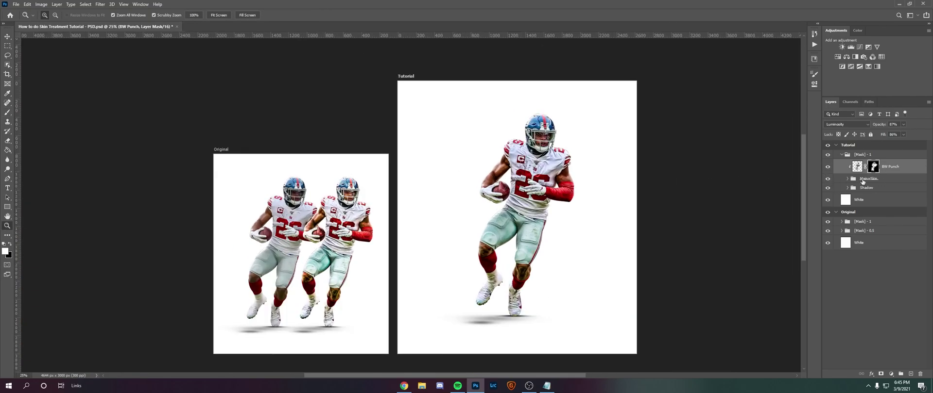
Duplicate the BW Punch layer together with the Main+Skin group and merge the copies into one layer
left_click(862, 180, "shift")
key("ctrl+j")
right_click(901, 175)
left_click(832, 286)
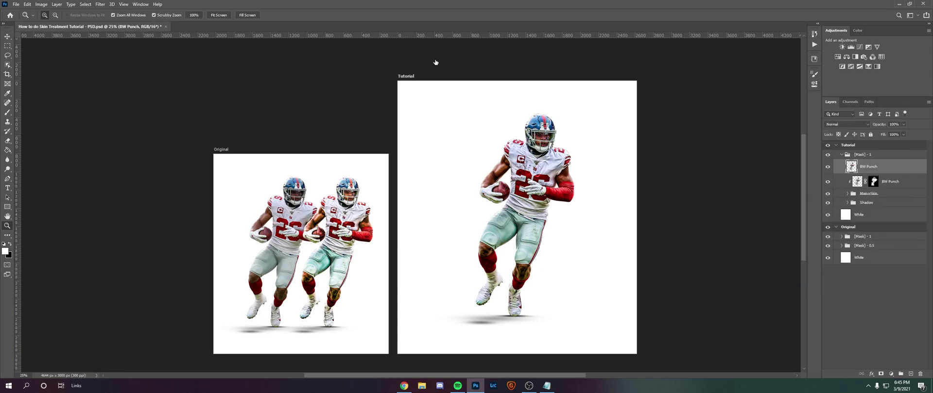
Apply the Camera Raw filter with the B&W Landscape preset to the merged layer
left_click(97, 3)
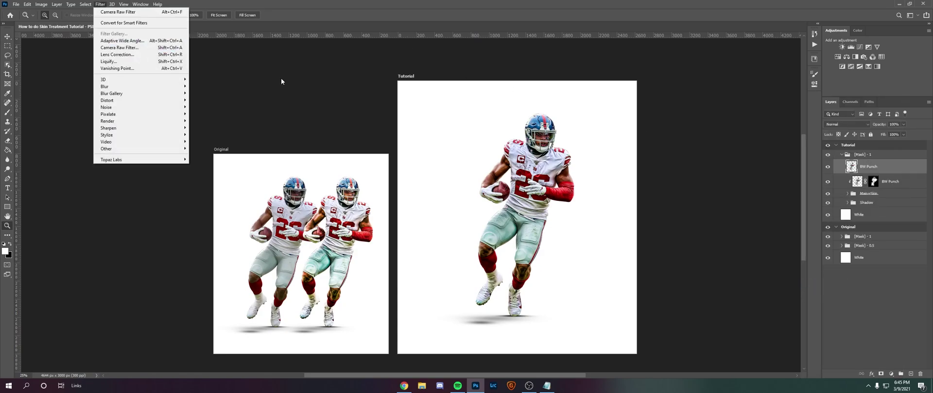
key("Escape")
left_click(99, 4)
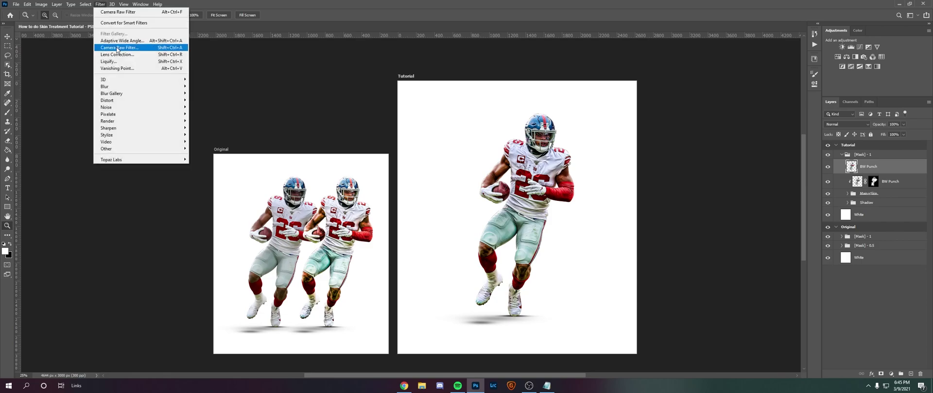
key("Escape")
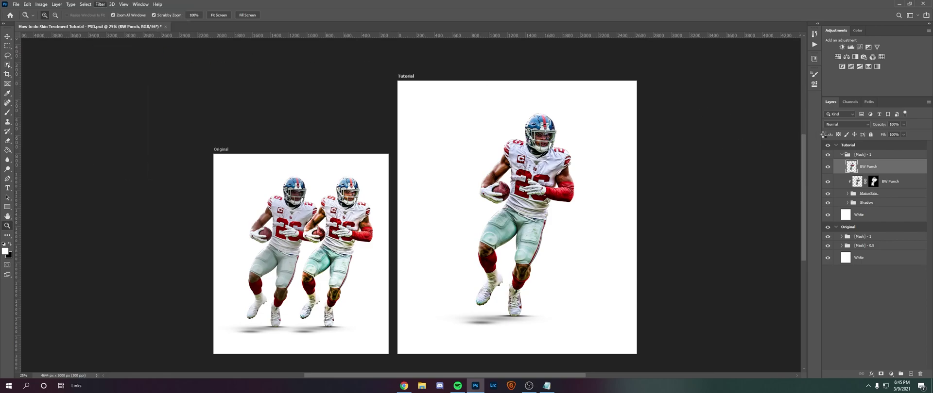
key("ctrl+shift+a")
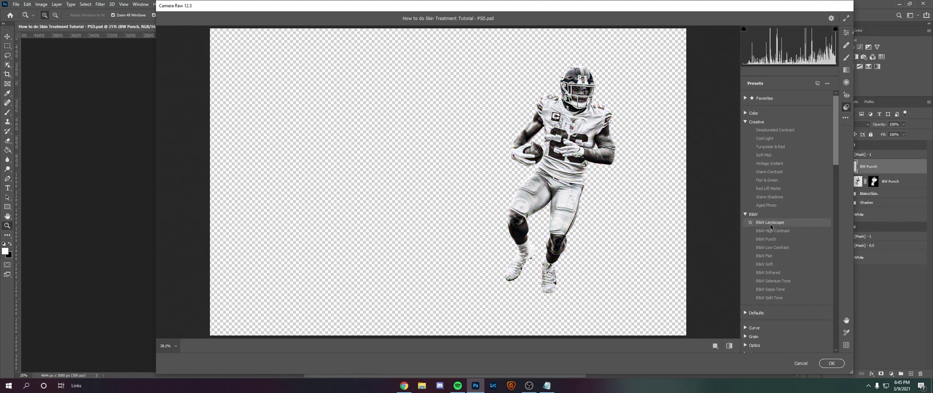
left_click(772, 222)
left_click(831, 363)
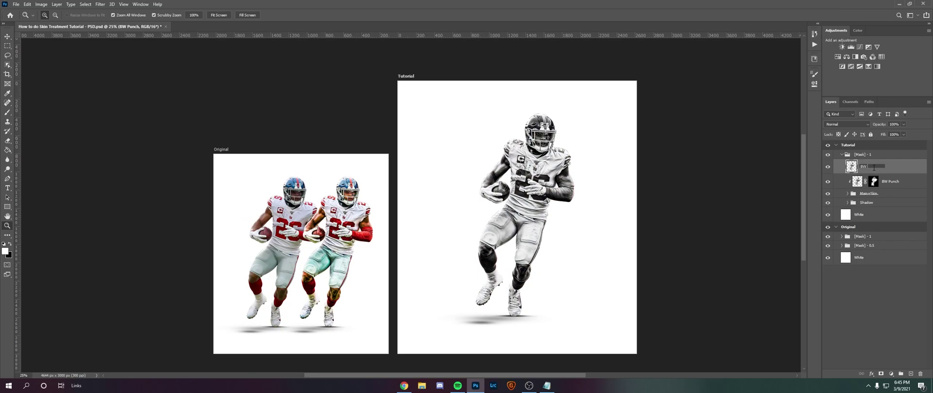
Rename the black-and-white layer BW Landscape, clip it to the layers below and set its blend mode to Darken
key("Return")
right_click(874, 167)
left_click(821, 209)
left_click(845, 124)
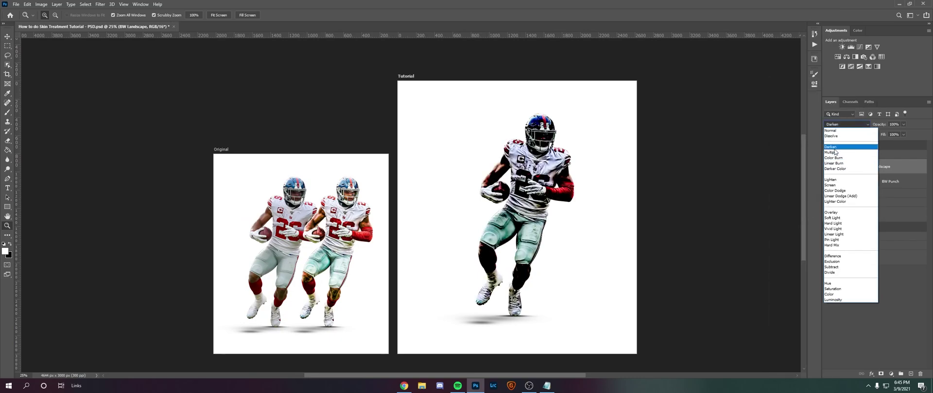
left_click(832, 147)
Compare the player's skin and uniform with the BW Landscape layer shown and hidden
left_click_drag(559, 178, 572, 162)
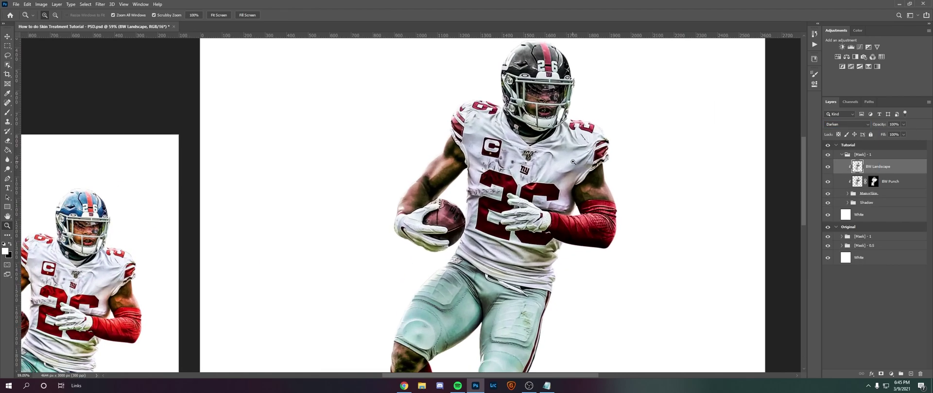
left_click(828, 167)
left_click(827, 167)
left_click(828, 167)
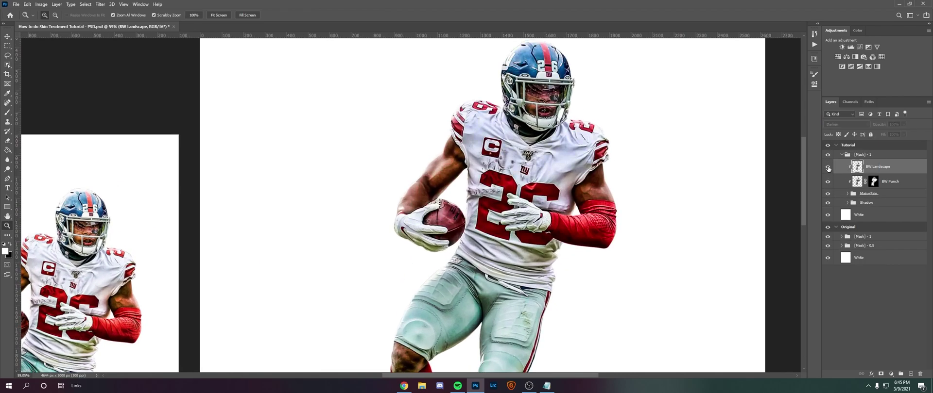
left_click(827, 168)
left_click(828, 168)
left_click(828, 167)
left_click(828, 167)
left_click(828, 168)
Add a layer mask to the BW Landscape layer and invert it to black, ready for brushing
left_click_drag(629, 218, 614, 217)
left_click(881, 374)
key("b")
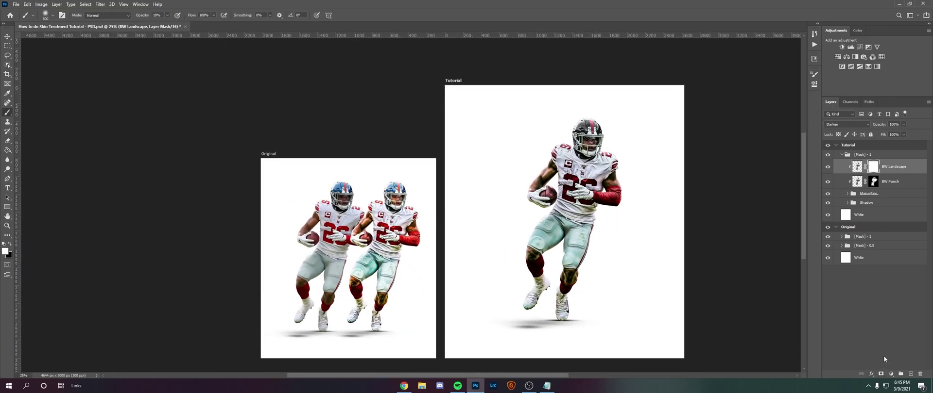
key("ctrl+i")
key("z")
left_click_drag(605, 315, 622, 306)
key("b")
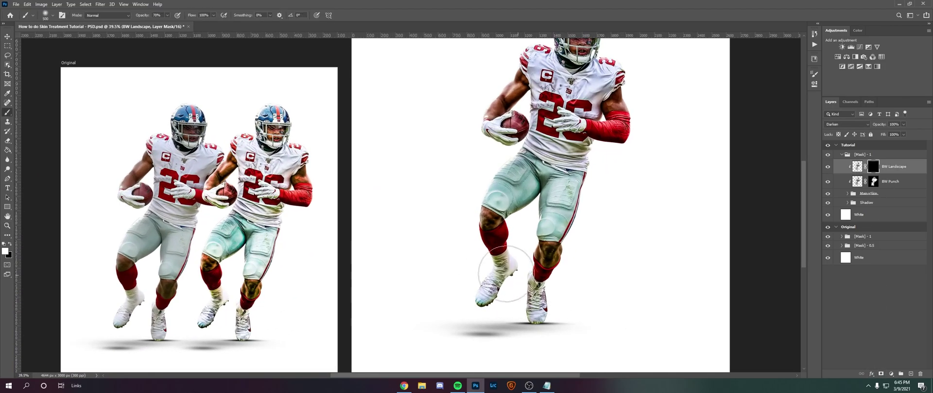
Paint the BW Landscape effect into the knees, lower legs and arms on its mask with a 70% opacity brush
key("x")
left_click(510, 235)
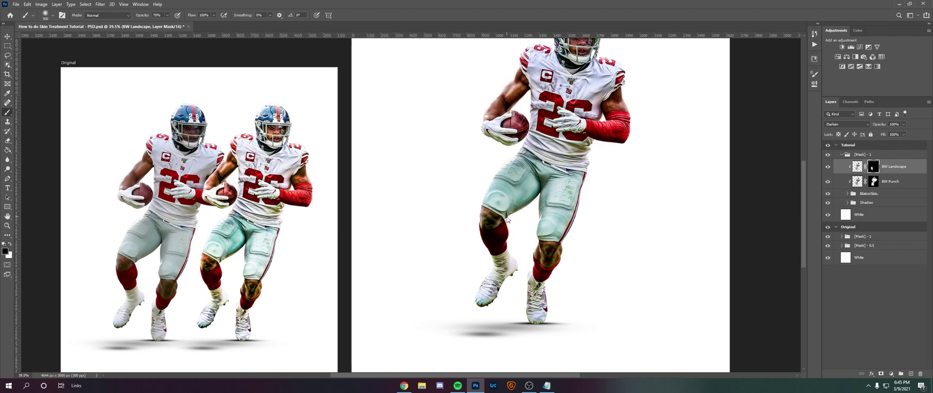
key("x")
left_click(549, 277)
scroll(617, 165, "up", 2)
key("x")
key("x")
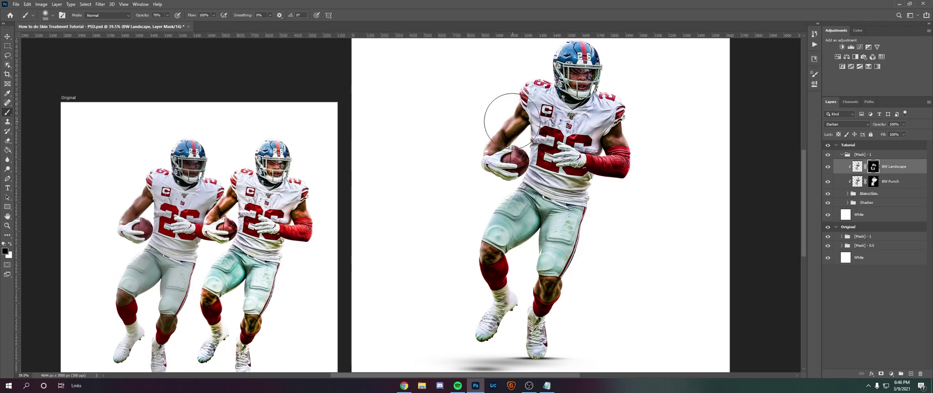
scroll(558, 107, "up", 2)
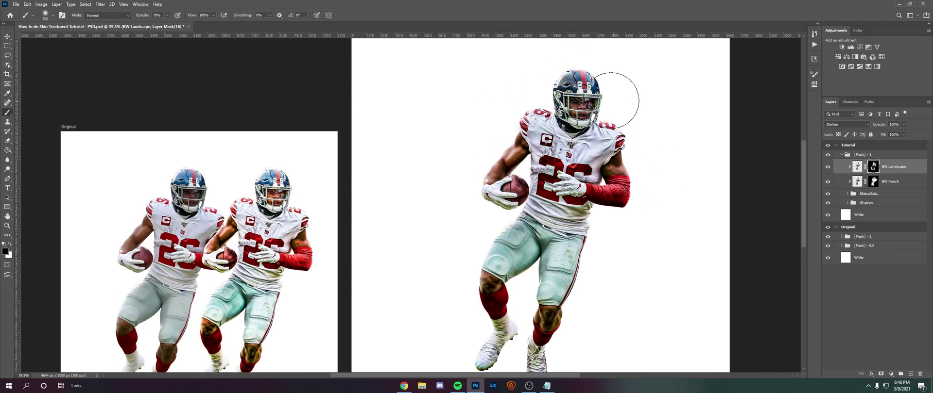
Refine the BW Landscape mask around the face and helmet with the brush opacity lowered to 20%
key("x")
key("2")
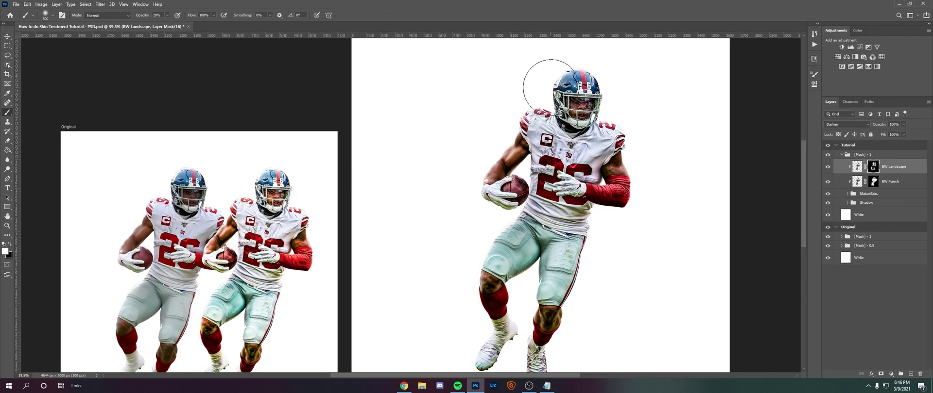
key("z")
left_click_drag(630, 145, 583, 145)
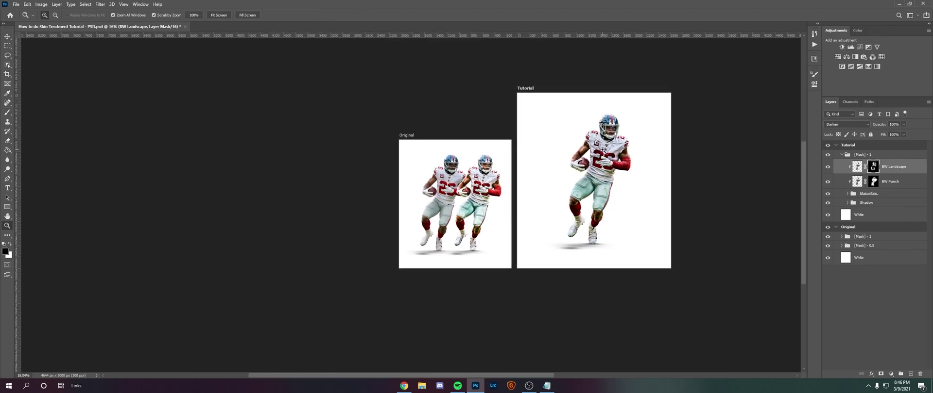
left_click(655, 134)
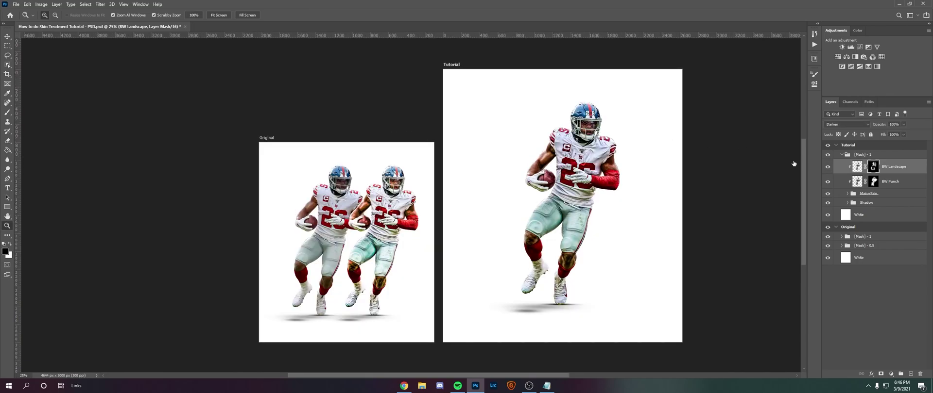
key("b")
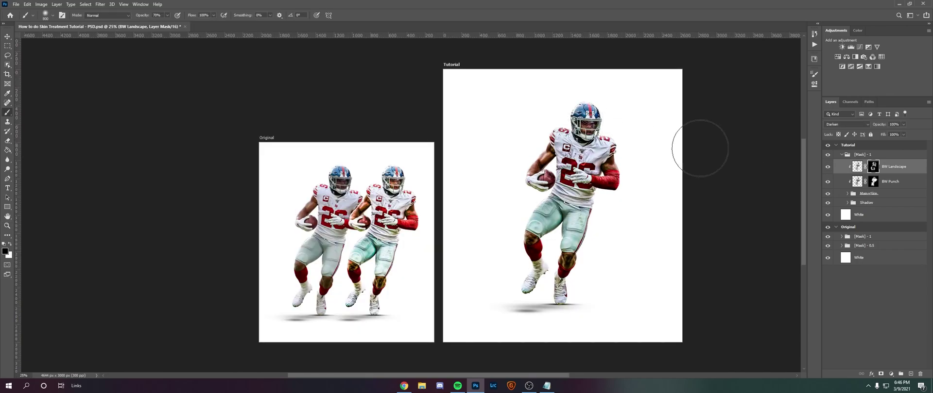
key("bracketright")
key("bracketright")
left_click(880, 196, "shift")
key("ctrl+j")
right_click(893, 183)
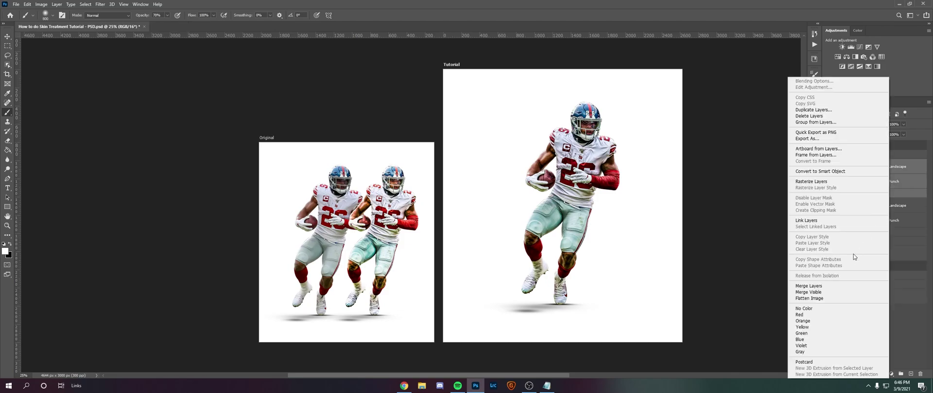
left_click(834, 287)
left_click(100, 4)
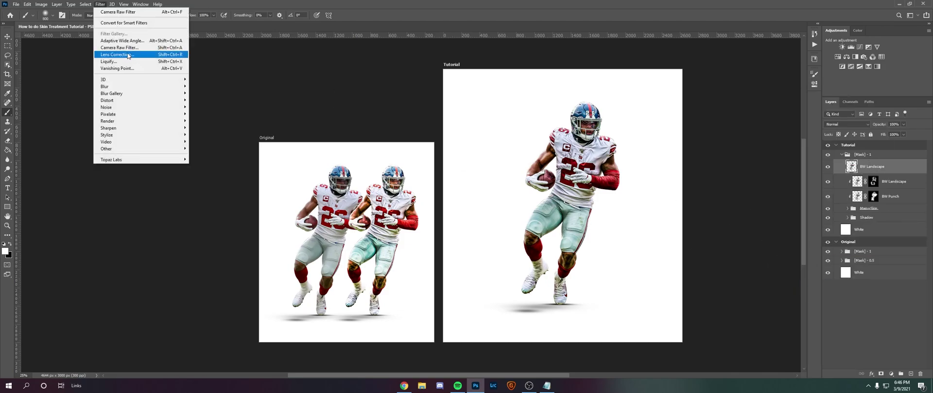
left_click(121, 51)
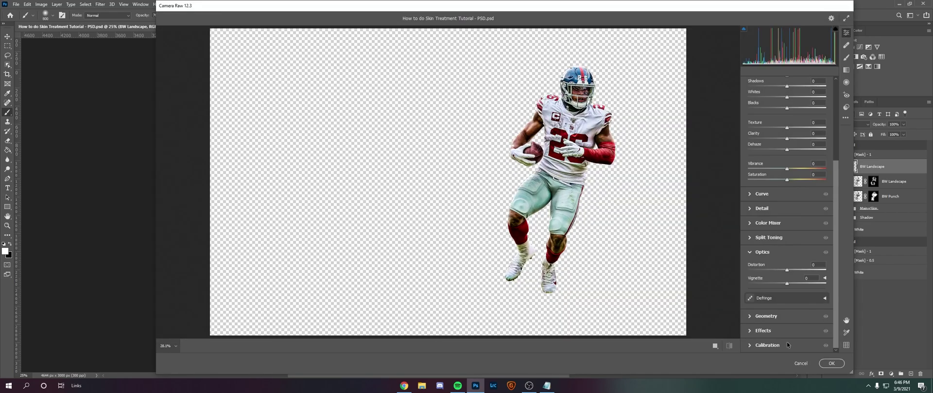
left_click(800, 364)
Add a Selective Color adjustment above the BW Landscape layer, rename it SC and clip it to the layers below
left_click(869, 67)
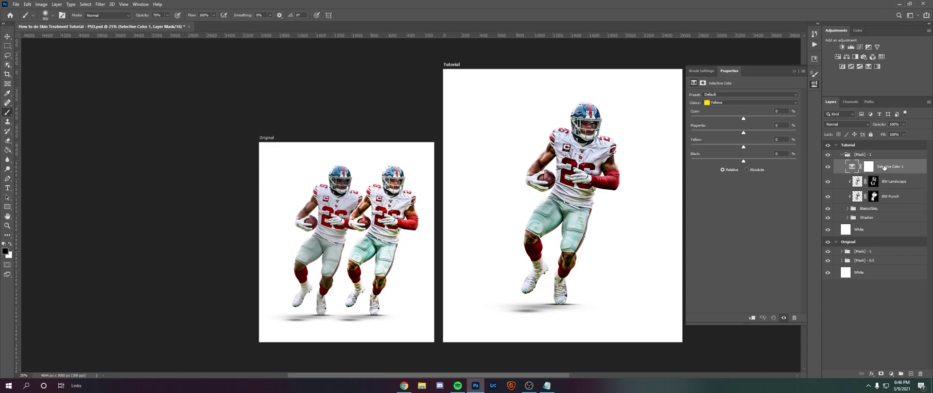
double_click(884, 167)
key("Escape")
double_click(884, 166)
type("SC")
key("Return")
right_click(883, 167)
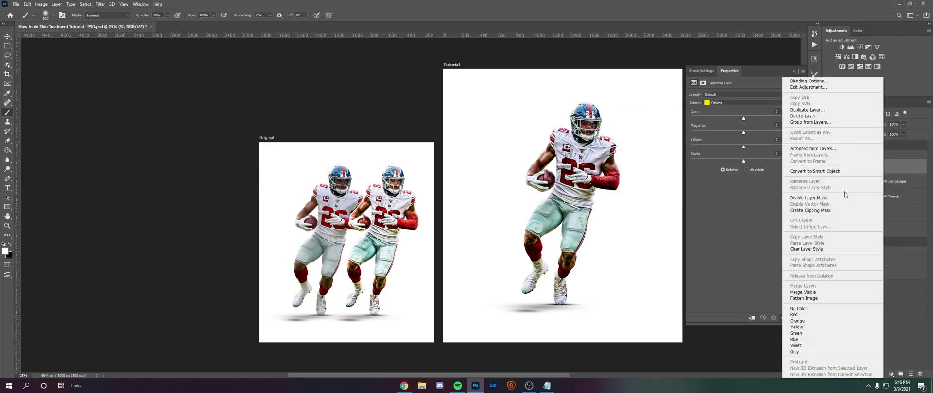
left_click(810, 210)
In the SC adjustment's Reds, set cyan to about -22, magenta -1, yellow +6 and black -8
left_click(739, 102)
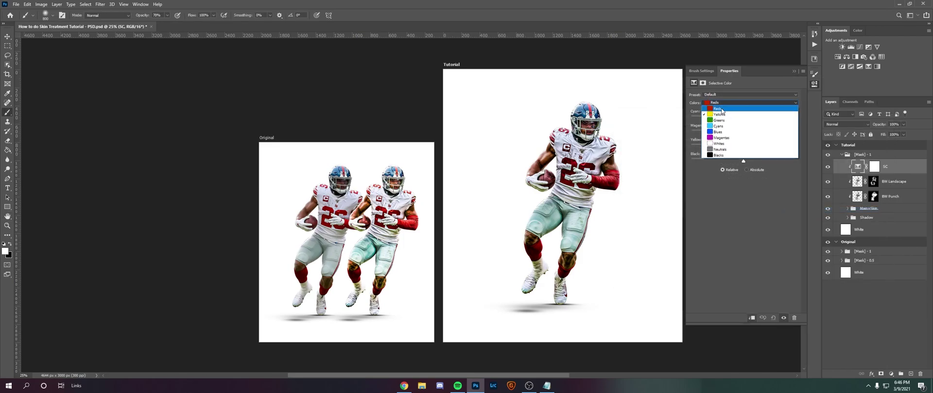
left_click(721, 110)
left_click_drag(741, 118, 739, 161)
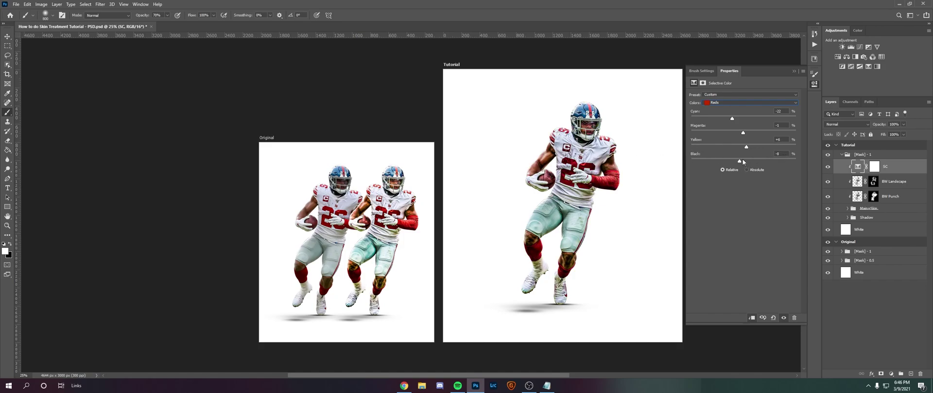
In the SC adjustment's Yellows, set cyan to about -6, magenta -22 and yellow +16, and fine-tune the black
left_click(723, 102)
left_click(724, 112)
left_click_drag(740, 134, 755, 133)
left_click_drag(706, 158, 744, 165)
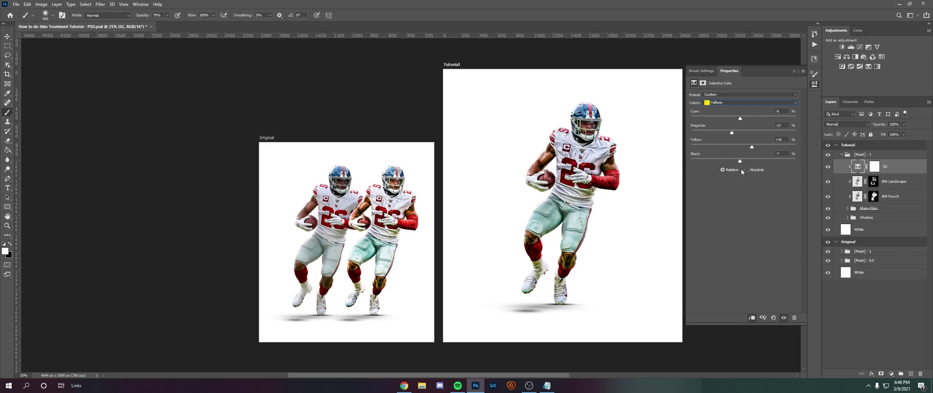
In the SC adjustment, set Greens to about cyan +36, magenta +32, and Cyans to cyan +13, magenta +13, yellow -12, black +72
left_click(717, 104)
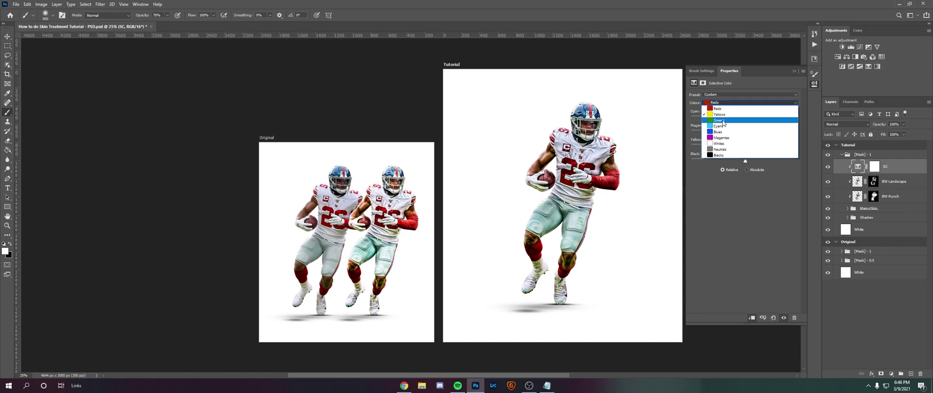
left_click(727, 121)
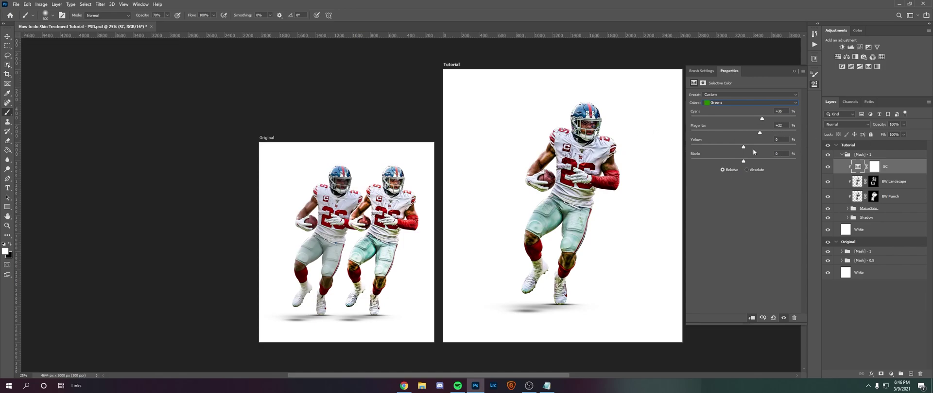
left_click(716, 103)
left_click(733, 128)
left_click_drag(744, 133, 746, 161)
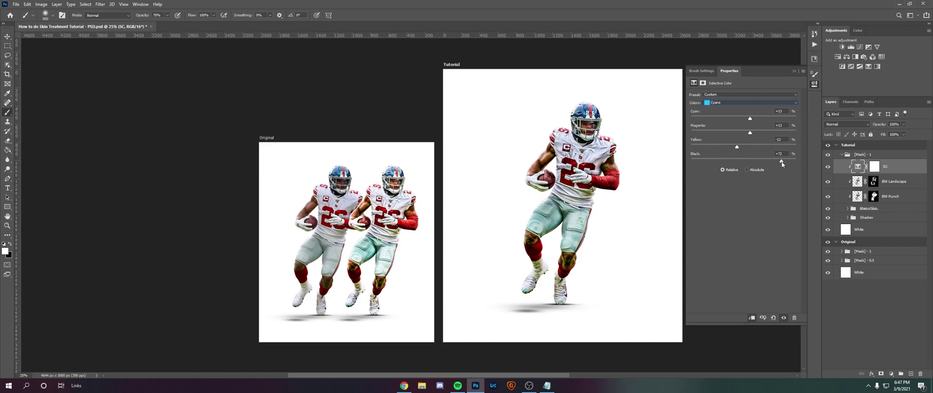
Adjust the cyan, magenta and black levels in the SC adjustment's Blues, and fine-tune the black level in its Whites
left_click(716, 103)
left_click(733, 133)
left_click_drag(743, 118, 795, 132)
left_click_drag(744, 162, 773, 162)
left_click(715, 99)
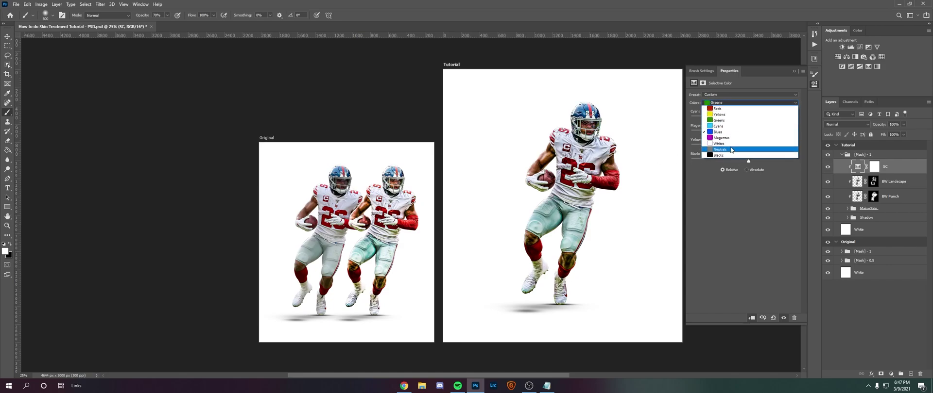
left_click(727, 145)
left_click_drag(765, 162, 747, 168)
Set black to about -3 in the SC adjustment's Neutrals and +1 in its Blacks, and compare the player with SC hidden and shown
left_click(729, 102)
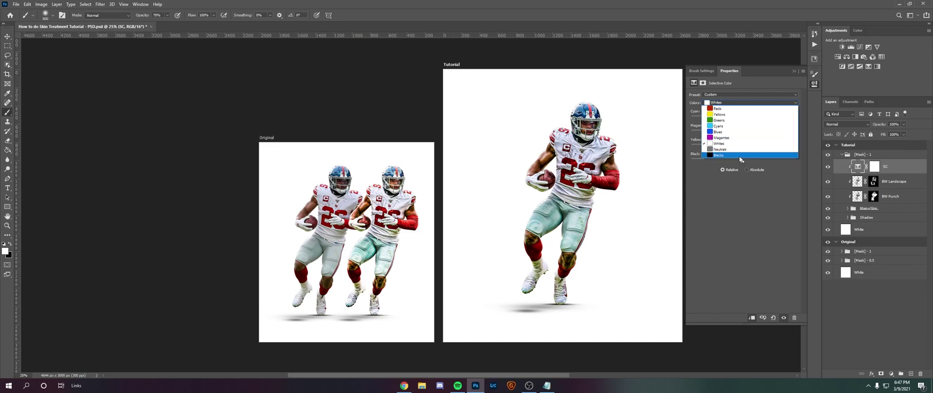
left_click(729, 151)
mouse_move(742, 161)
left_mouse_down()
mouse_move(732, 162)
mouse_move(742, 164)
left_mouse_up()
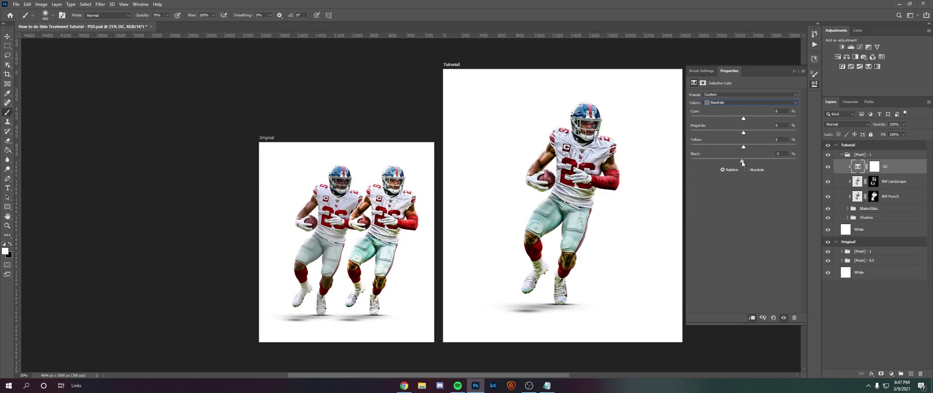
left_click(739, 103)
left_click(729, 160)
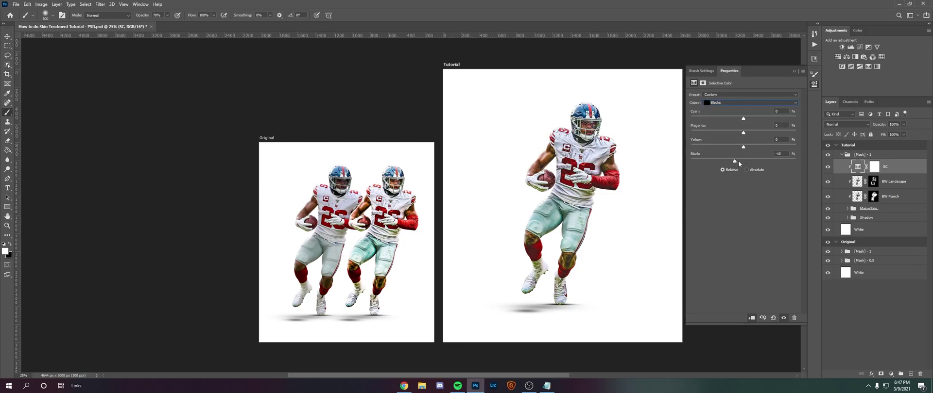
left_click_drag(739, 161, 744, 162)
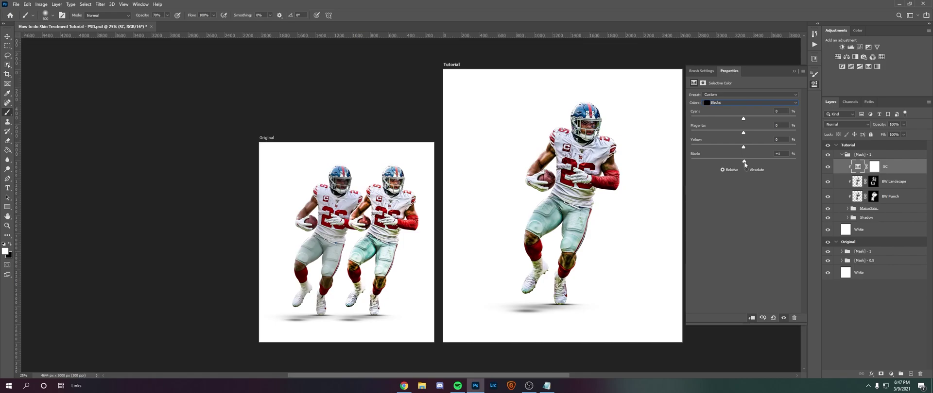
left_click(827, 166)
left_click(827, 167)
left_click(828, 167)
left_click(827, 167)
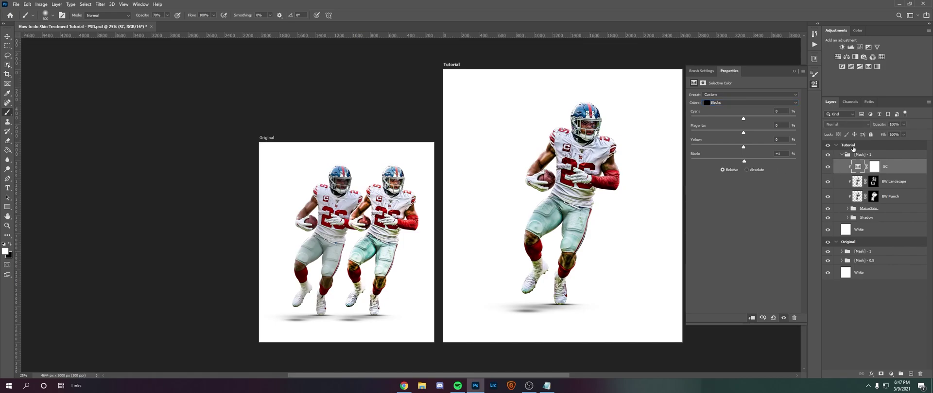
Duplicate the SC, BW Landscape and BW Punch layers together with the base player group, and merge the copies into one layer
left_click(793, 72)
left_click(880, 210, "shift")
key("ctrl+j")
right_click(882, 184)
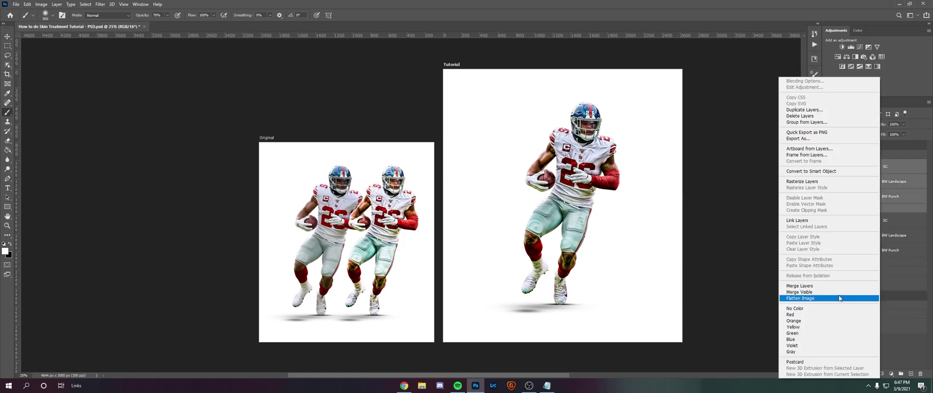
left_click(838, 286)
Clip the merged layer to the base player group and rename it CRF
right_click(885, 172)
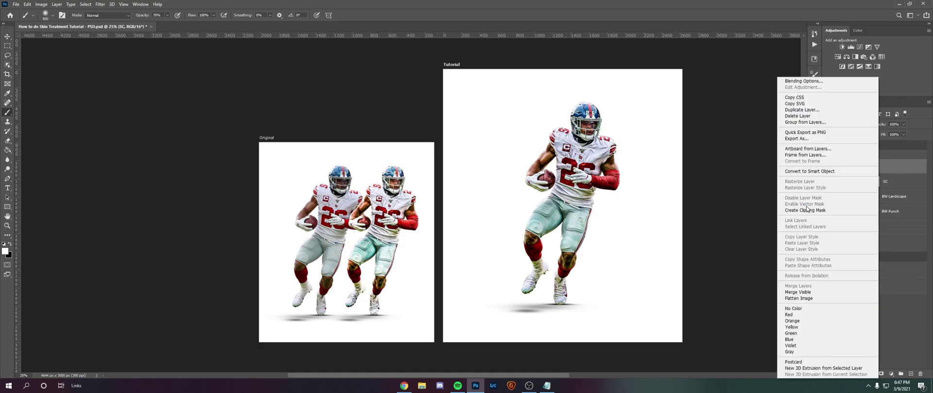
left_click(805, 209)
double_click(868, 167)
type("CRF")
key("Return")
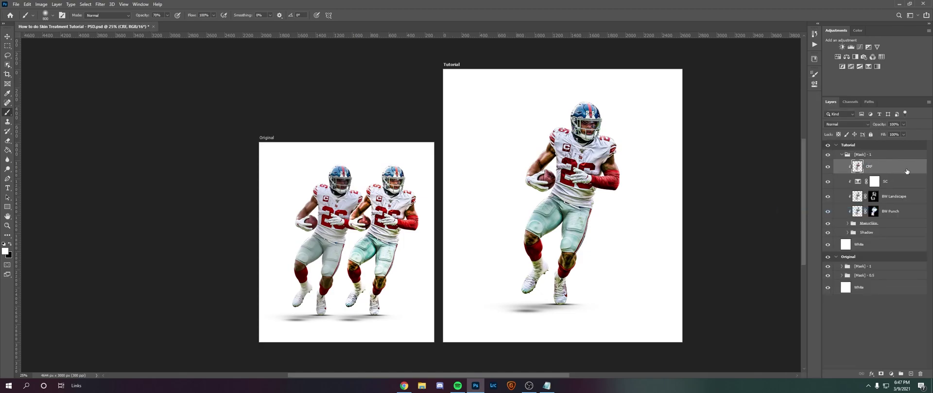
Apply the Camera Raw Filter to CRF with exposure about +0.65, contrast +4, highlights +7, shadows +12, whites +12, blacks -3, texture +9, clarity +8
left_click(110, 3)
left_click(121, 47)
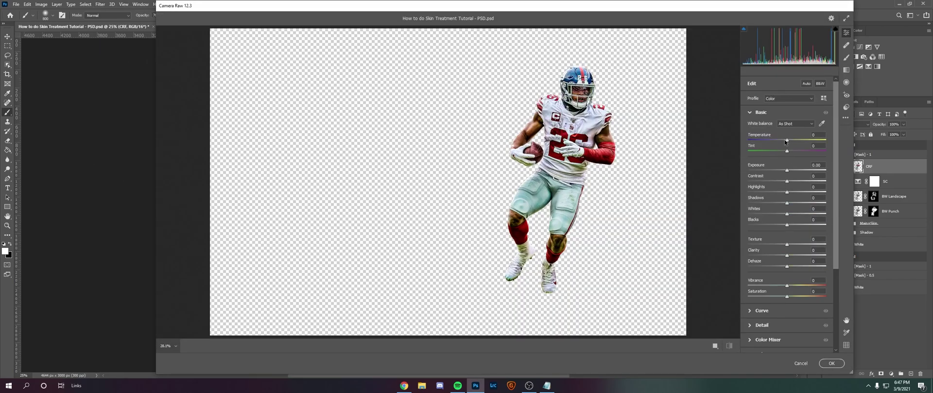
left_click_drag(789, 171, 788, 267)
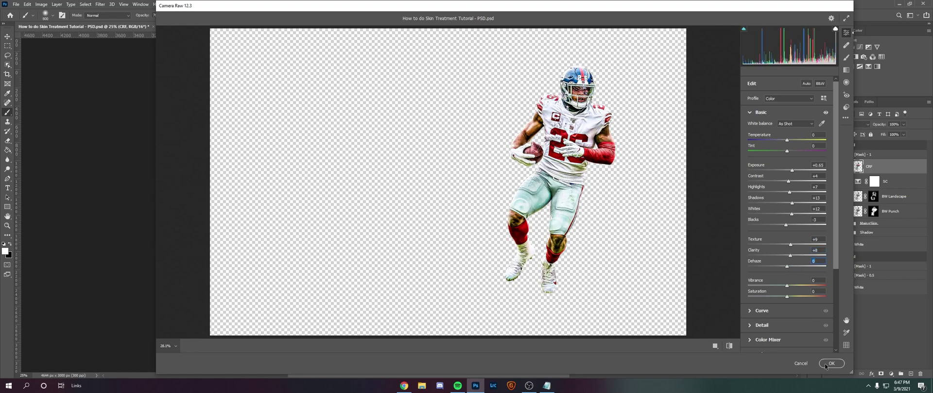
left_click(825, 365)
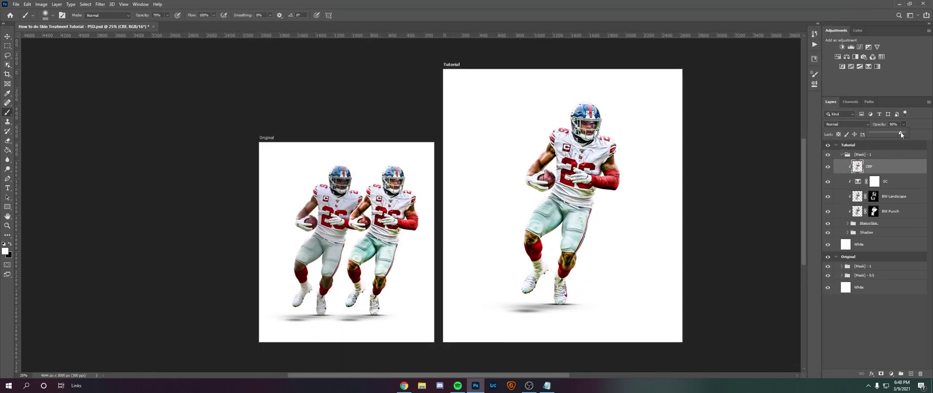
Lower the CRF layer's opacity to about 91% and fill to about 86%, and give it an inverted, fully black layer mask
right_click(873, 175)
left_click(881, 374)
key("ctrl+i")
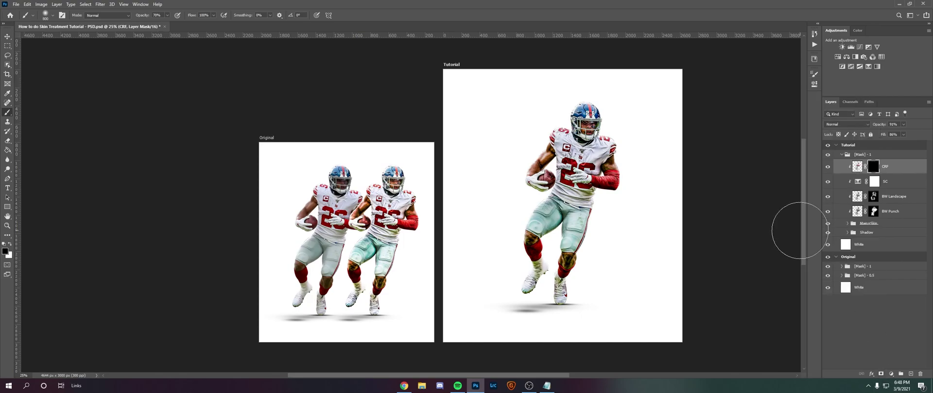
Paint white on the CRF mask over the player with an enlarged soft brush, lowering the brush opacity to 50%
key("backslash")
key("backslash")
key("x")
key("bracketright")
mouse_move(640, 166)
left_mouse_down()
mouse_move(603, 104)
mouse_move(546, 109)
mouse_move(579, 190)
mouse_move(566, 206)
left_mouse_up()
key("5")
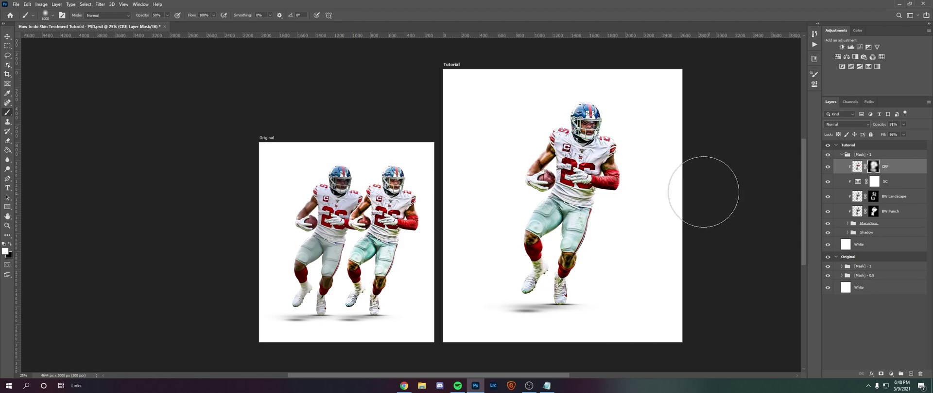
Duplicate the layers from CRF down through the base player group and merge the copies into a single layer on top
left_click(874, 223, "shift")
left_click(841, 269, "shift")
right_click(842, 270)
left_click(832, 285)
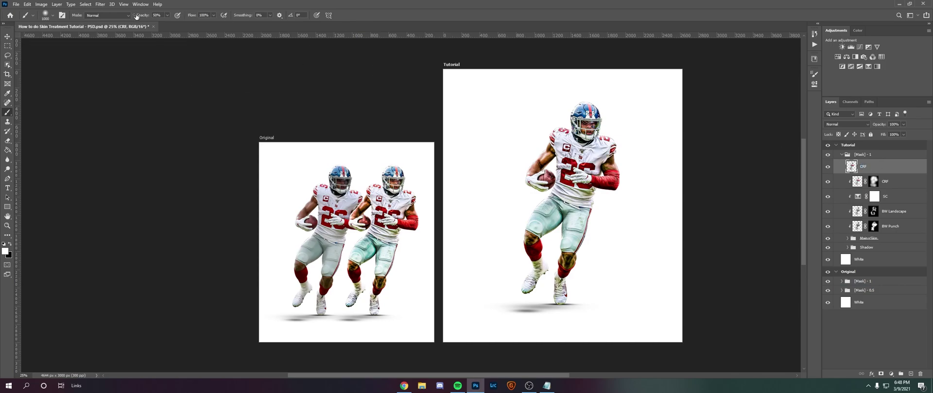
Warm the new merged layer with the Camera Raw Filter, setting temperature to +20 and tint to about +5
left_click(103, 3)
left_click(127, 47)
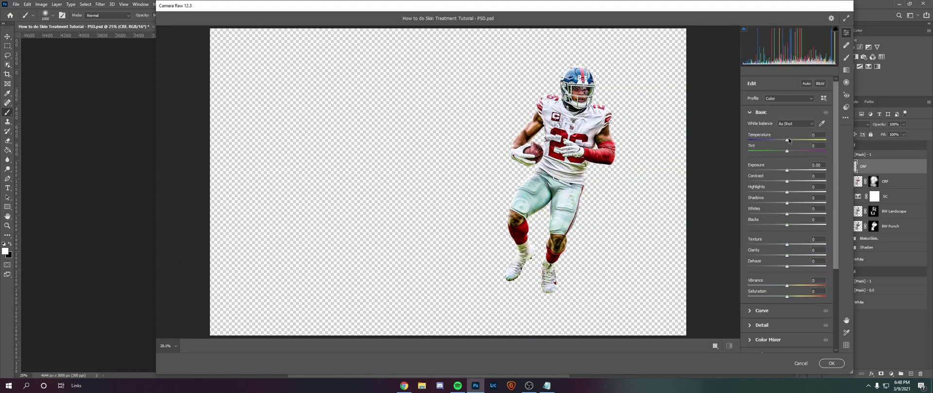
mouse_move(789, 140)
left_mouse_down()
mouse_move(797, 141)
mouse_move(768, 149)
mouse_move(798, 151)
mouse_move(780, 151)
mouse_move(789, 153)
left_mouse_up()
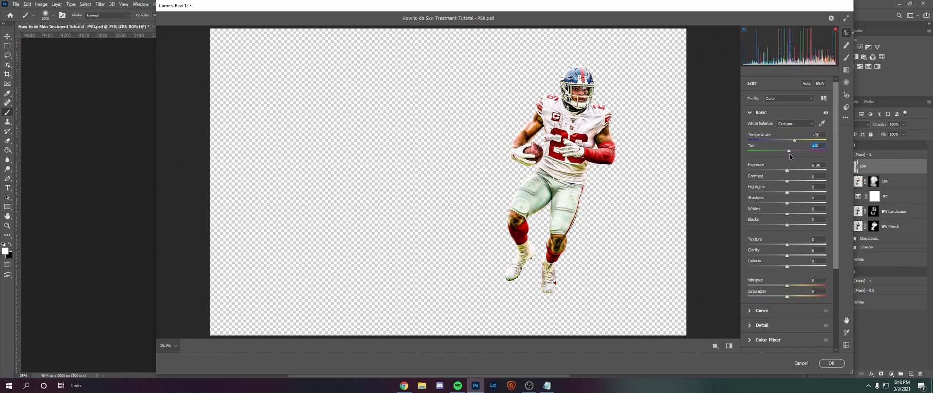
left_click(829, 363)
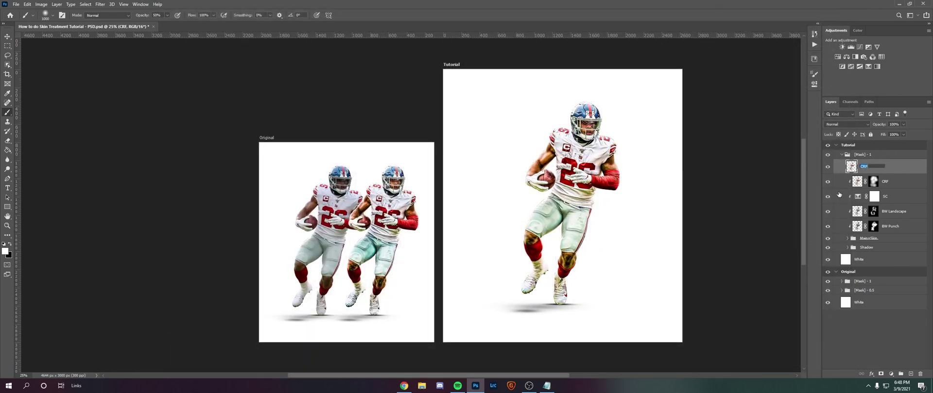
Rename the warmed layer CRF Orange and clip it to the layers below
key("Return")
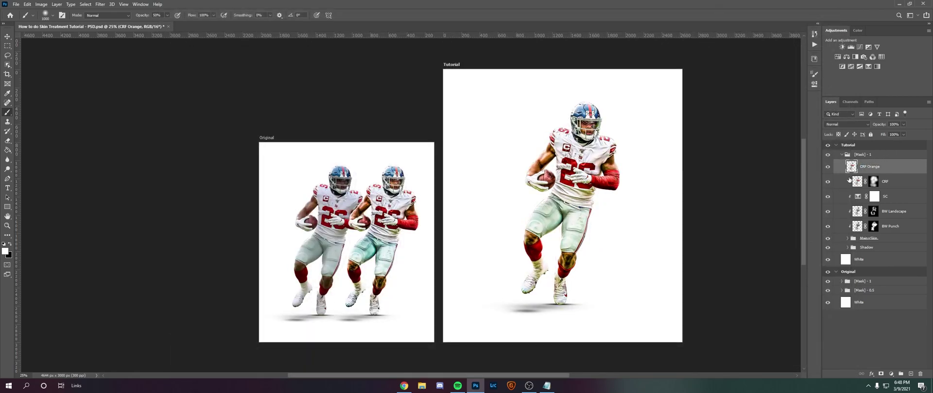
right_click(870, 168)
left_click(845, 210)
Lower the CRF Orange layer's opacity to about 93% and fill to about 90%, and add an inverted black layer mask
left_click_drag(903, 136, 901, 145)
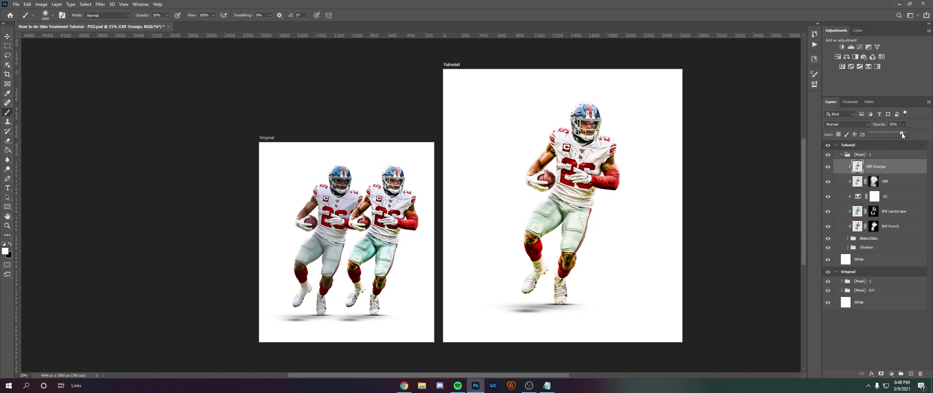
left_click(881, 374)
key("ctrl+i")
Paint white on the CRF Orange mask over the player's legs and arms with a smaller brush at 60% opacity
key("6")
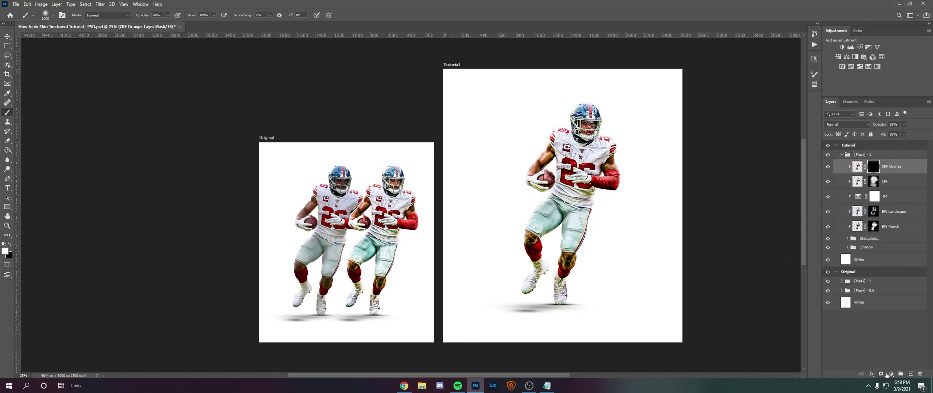
key("bracketleft")
key("bracketleft")
key("bracketleft")
key("bracketleft")
key("bracketleft")
left_click(574, 268)
key("bracketright")
left_click(614, 161)
left_click(533, 153)
Refine the CRF Orange mask around the helmet with brush opacity at 25% and then 10%, and compare the layer hidden and shown
key("x")
key("2")
key("5")
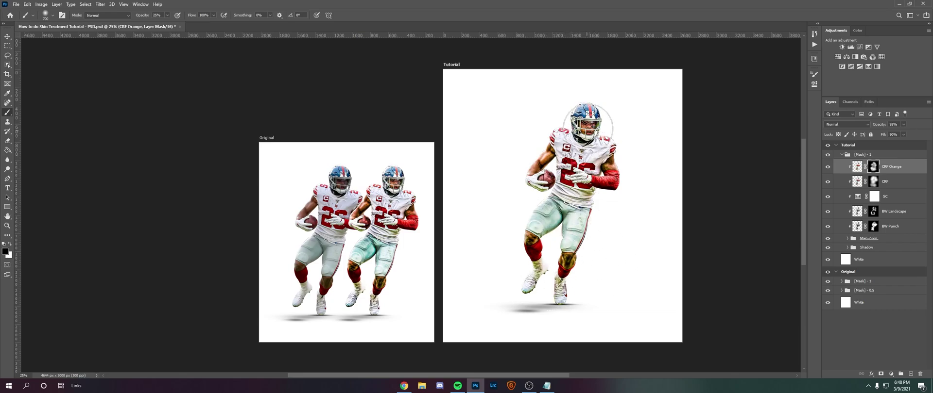
key("1")
key("x")
left_click(828, 167)
left_click(827, 167)
left_click(828, 167)
left_click(828, 167)
Add a Vibrance adjustment above CRF Orange with vibrance about -34 and saturation +100
left_click(877, 47)
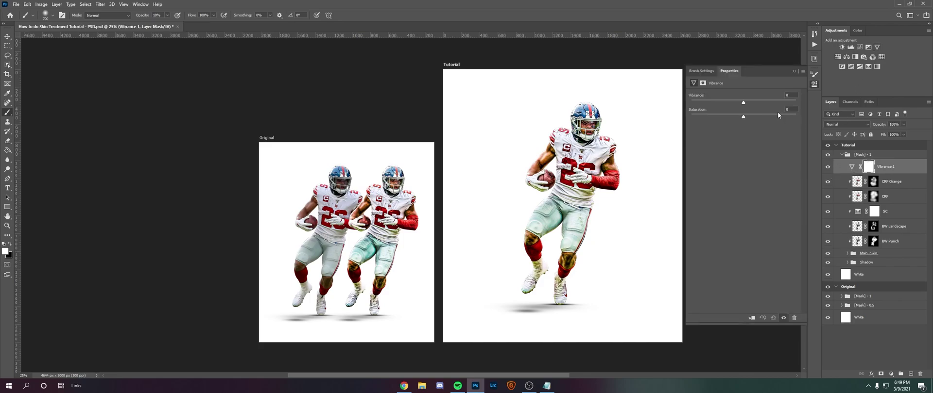
left_click_drag(743, 117, 795, 117)
left_click_drag(742, 101, 825, 110)
left_click_drag(759, 115, 738, 122)
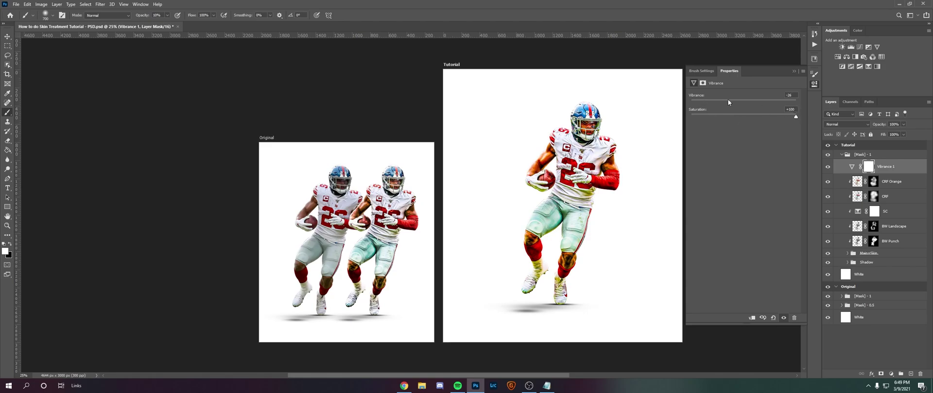
left_click_drag(727, 99, 727, 117)
Rename the new adjustment layer Vibrance and clip it to the layers below
double_click(884, 166)
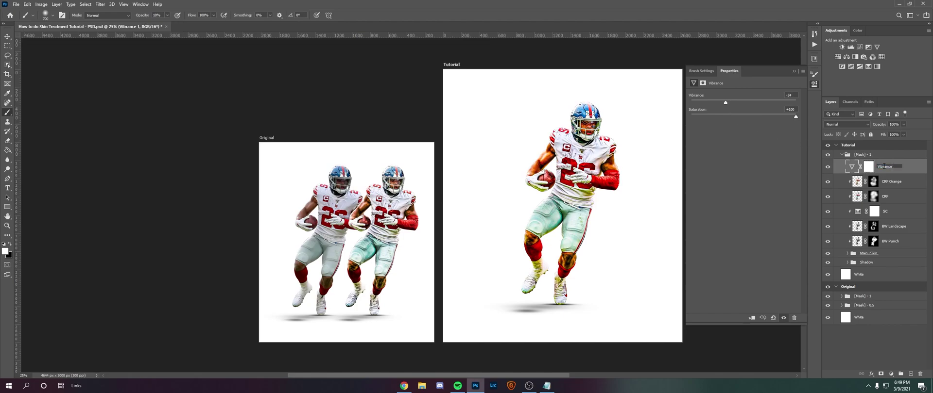
right_click(901, 167)
left_click(801, 209)
Invert the Vibrance mask and paint the effect back over the lower legs and the red-sleeved arm with brush opacity at 25%
left_click(875, 168)
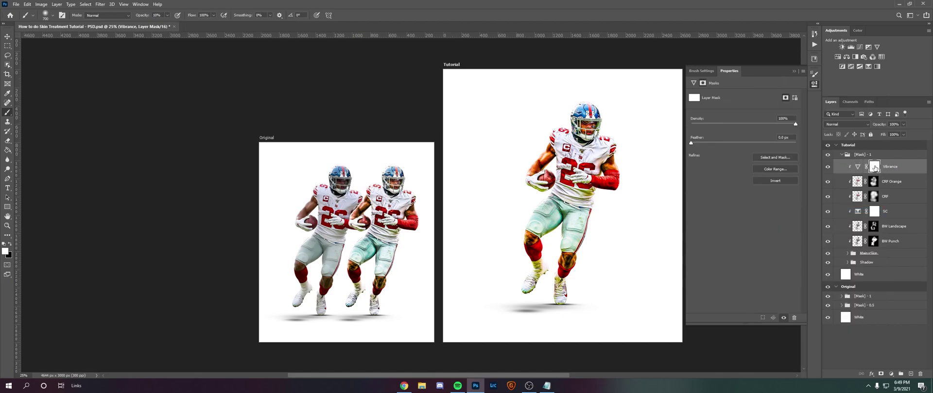
key("ctrl+i")
key("2")
key("5")
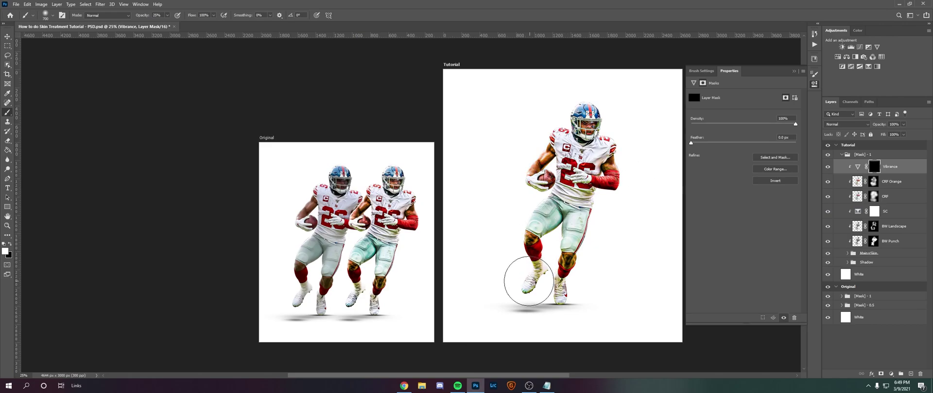
left_click(519, 265)
left_click(575, 283)
left_click(614, 183)
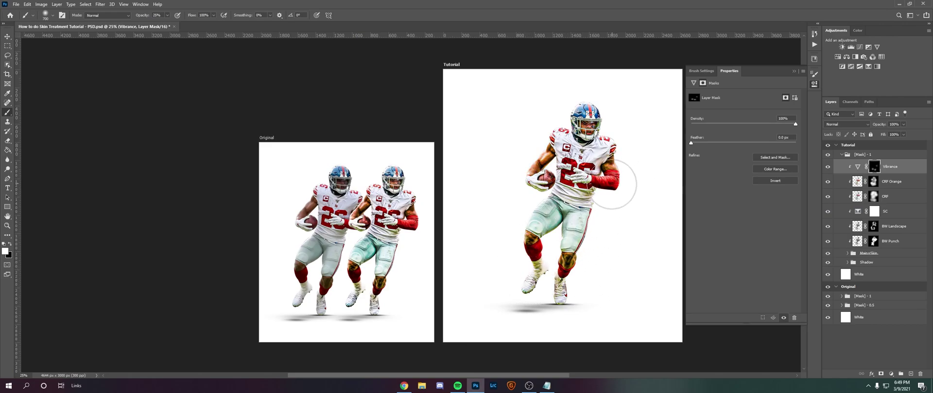
Refine the Vibrance mask over the arms and helmet at 10% brush opacity, and lower the layer's opacity to about 93%
key("1")
mouse_move(536, 182)
left_mouse_down()
mouse_move(569, 161)
mouse_move(560, 136)
mouse_move(573, 106)
mouse_move(626, 148)
left_mouse_up()
key("x")
left_click(597, 129)
key("x")
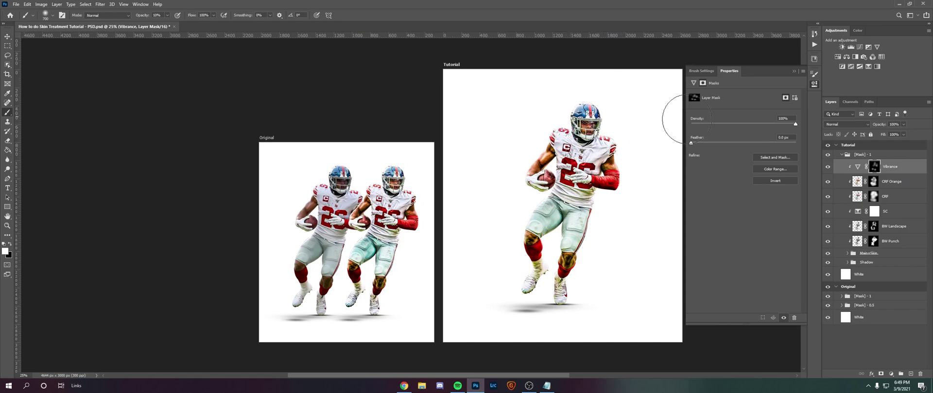
left_click(903, 124)
left_click_drag(901, 133, 899, 133)
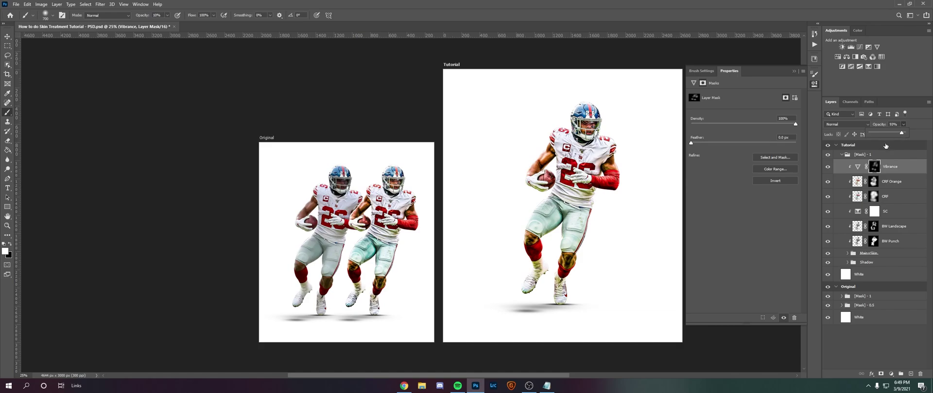
Add a Hue/Saturation adjustment above Vibrance with saturation +44 and rename the layer Sat
left_click(837, 57)
left_click_drag(743, 137, 766, 131)
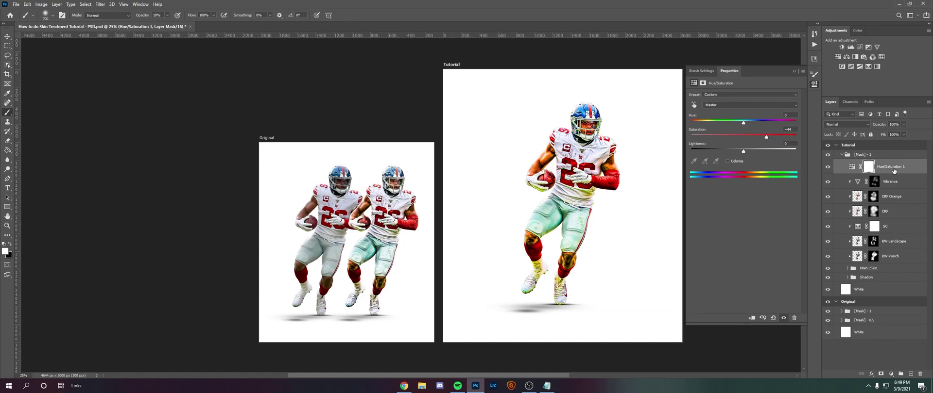
double_click(893, 170)
type("sS")
type("Satruati")
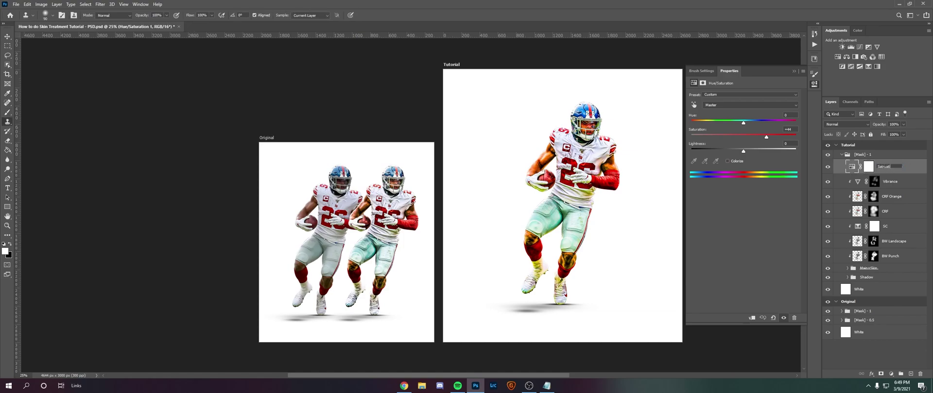
type("on")
key("Return")
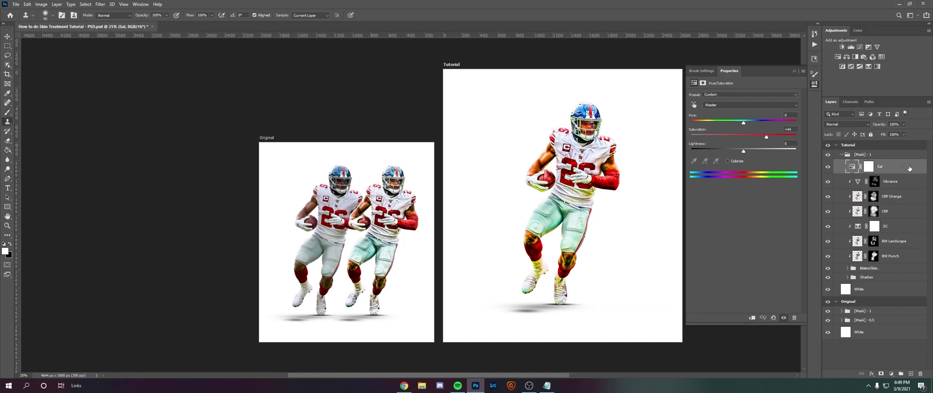
Clip Sat to the layers below, then invert its mask and paint the effect back over the figure's torso and arms at 10% brush opacity
right_click(896, 168)
left_click(832, 212)
left_click(874, 166)
key("b")
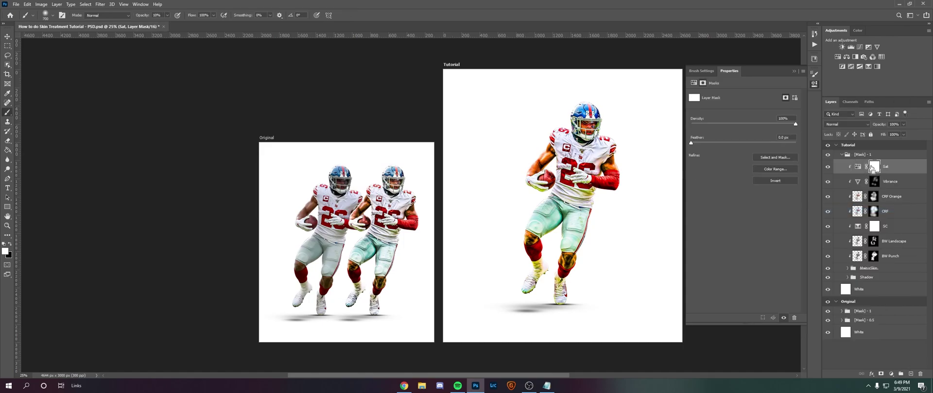
key("ctrl+i")
key("1")
mouse_move(528, 211)
left_mouse_down()
mouse_move(577, 216)
mouse_move(631, 180)
mouse_move(547, 173)
mouse_move(566, 146)
left_mouse_up()
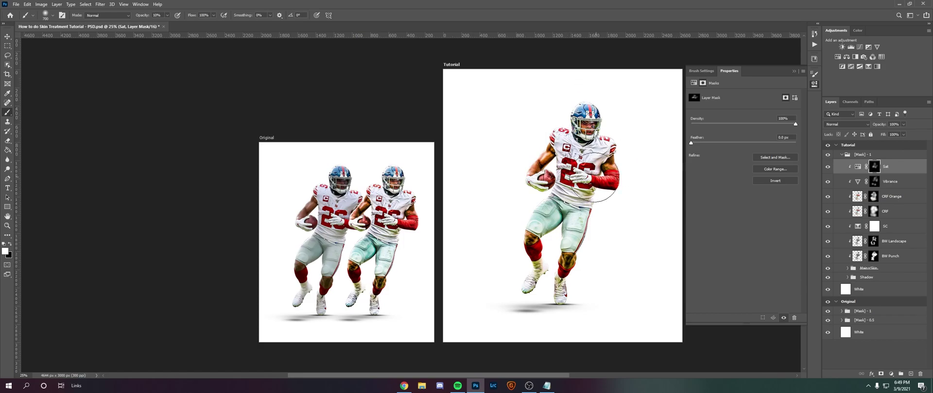
key("x")
Slightly lower the Sat layer's fill and compare the figure with and without the adjustment
left_click(902, 136)
left_click_drag(904, 143, 900, 133)
left_click(903, 124)
left_click(827, 167)
left_click(826, 167)
left_click(827, 167)
left_click(827, 167)
key("z")
mouse_move(594, 158)
left_mouse_down()
mouse_move(627, 148)
mouse_move(595, 160)
left_mouse_up()
Add a Selective Color adjustment named SC above Sat, with Reds at about cyan +21, magenta -2, yellow +3 and black -1
left_click(866, 66)
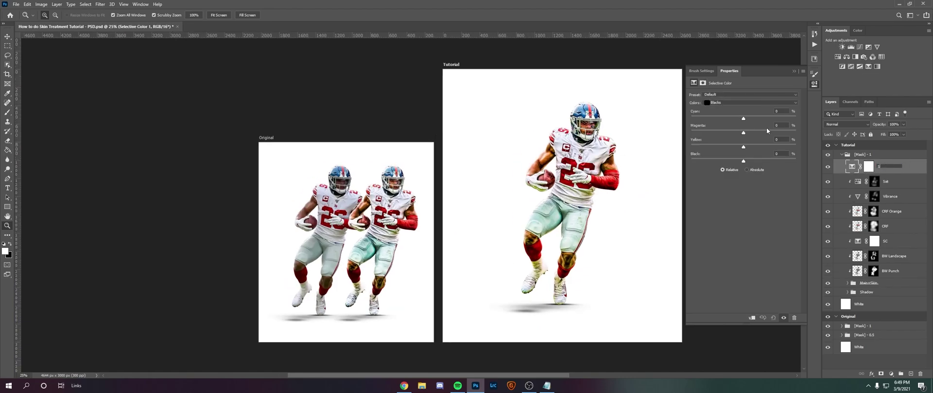
left_click(718, 102)
left_click(718, 110)
left_click_drag(742, 118, 754, 162)
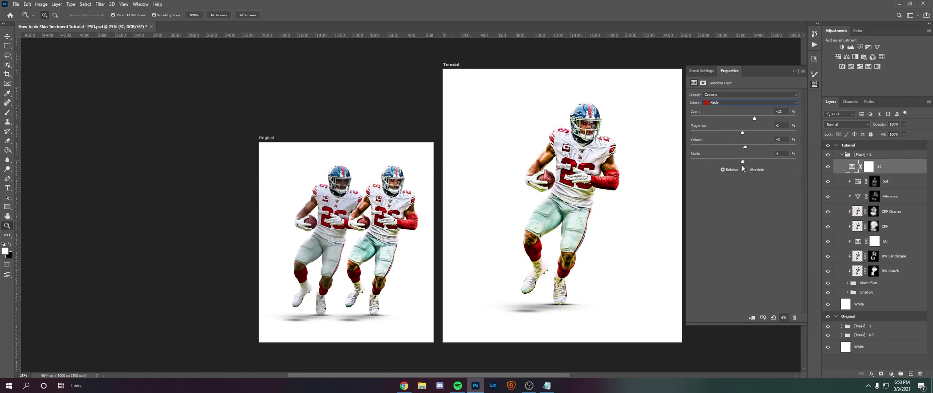
Set the new SC adjustment's Yellows to cyan +3, magenta -11, yellow +7 and black +3, and slightly reduce the layer's fill
left_click(724, 103)
left_click(721, 111)
left_click_drag(746, 134, 737, 164)
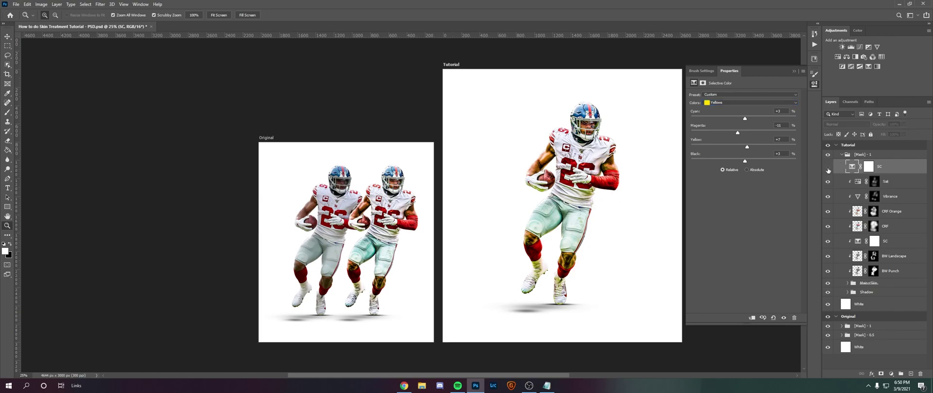
left_click(794, 71)
left_click(7, 37)
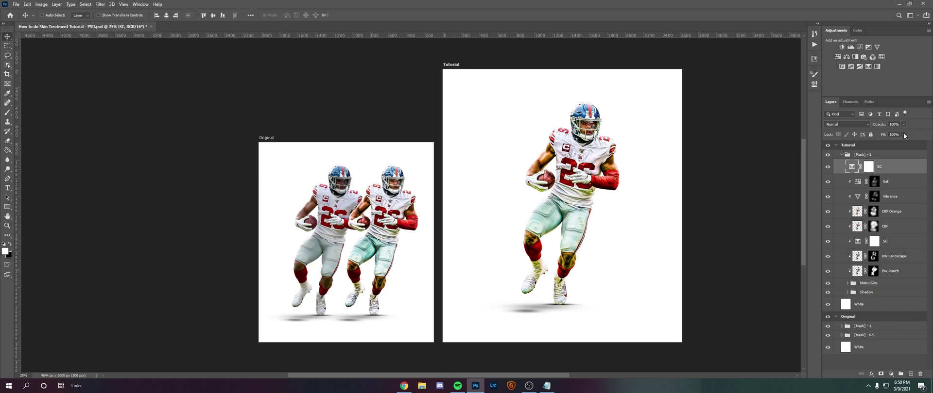
mouse_move(904, 135)
left_mouse_down()
mouse_move(901, 146)
mouse_move(900, 136)
left_mouse_up()
Duplicate the layers from the upper SC adjustment down to the skin group and merge the copies into one layer
left_click(882, 285, "shift")
key("ctrl+j")
right_click(896, 226)
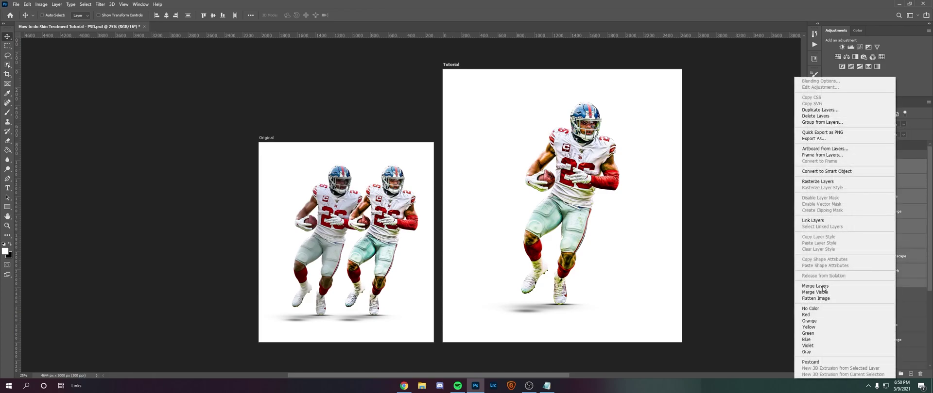
left_click(856, 170)
key("ctrl+e")
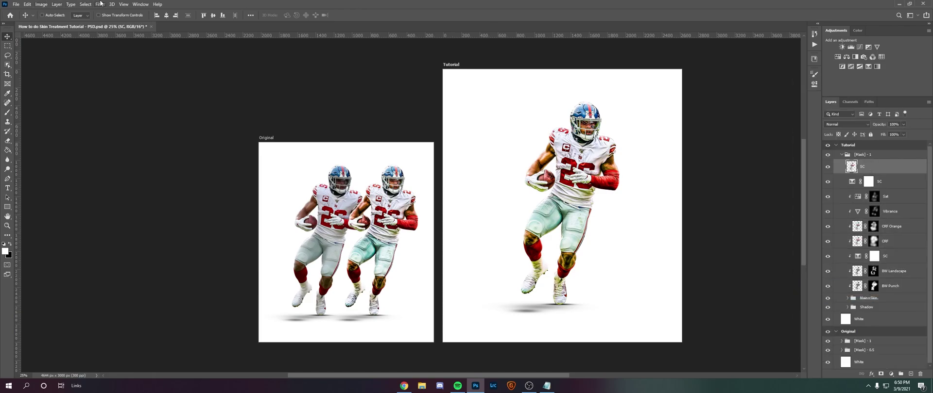
Clip the merged layer and the SC adjustment beneath it to the layers below
right_click(864, 170)
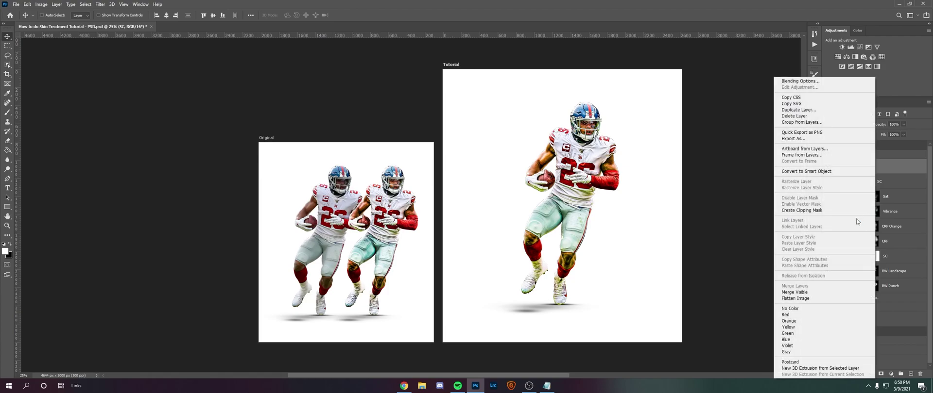
left_click(822, 210)
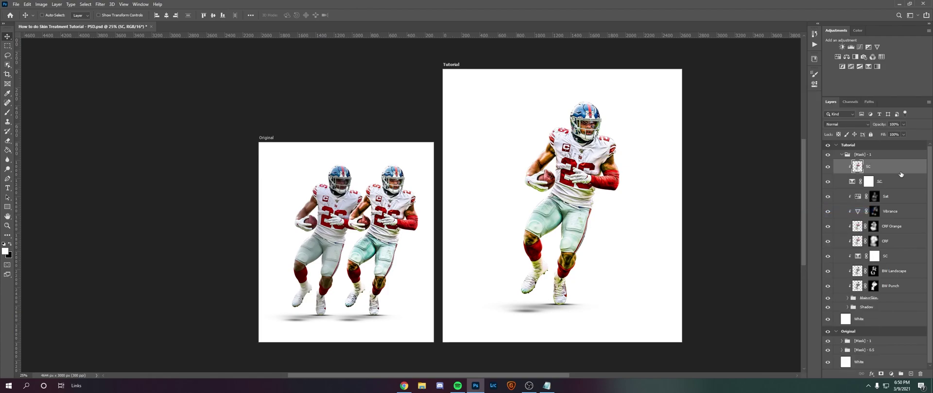
right_click(891, 182)
left_click(828, 210)
Apply the Camera Raw Filter to the merged layer with the Creative preset Cool Light
left_click(100, 3)
left_click(122, 48)
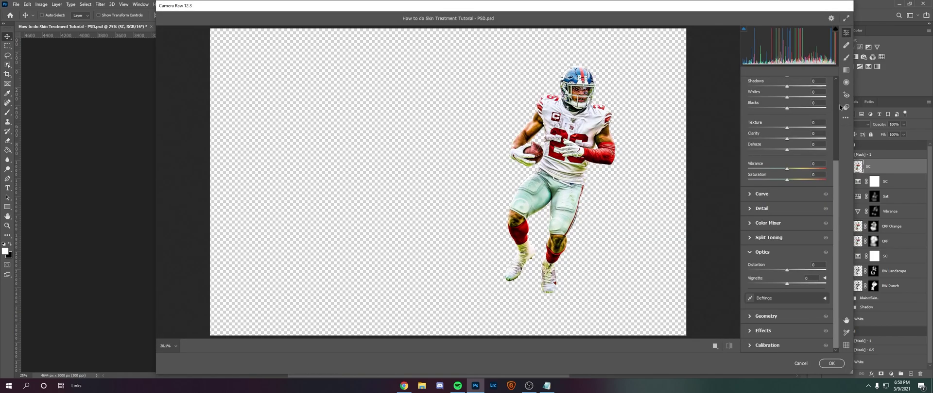
left_click(845, 107)
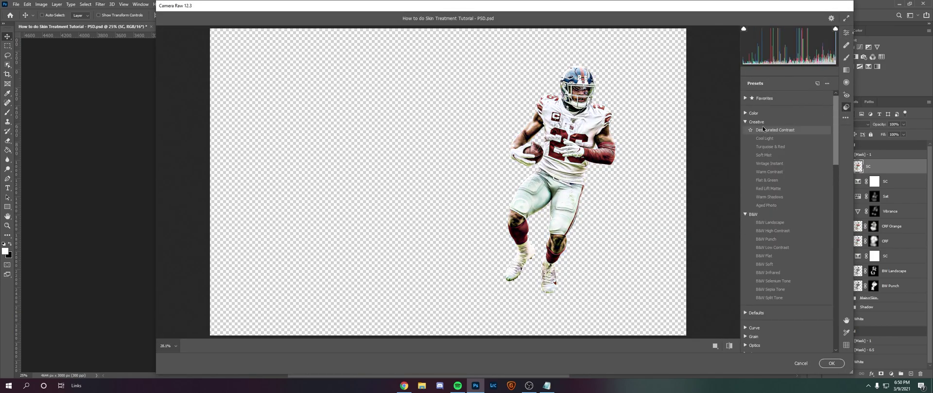
left_click(767, 138)
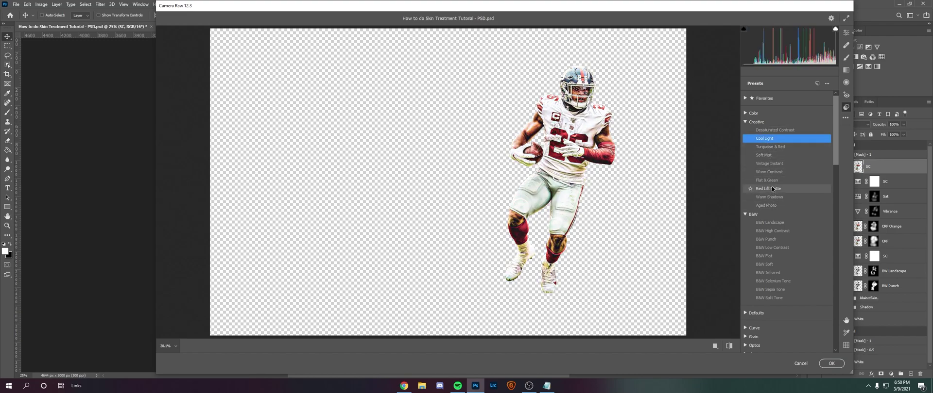
left_click(830, 364)
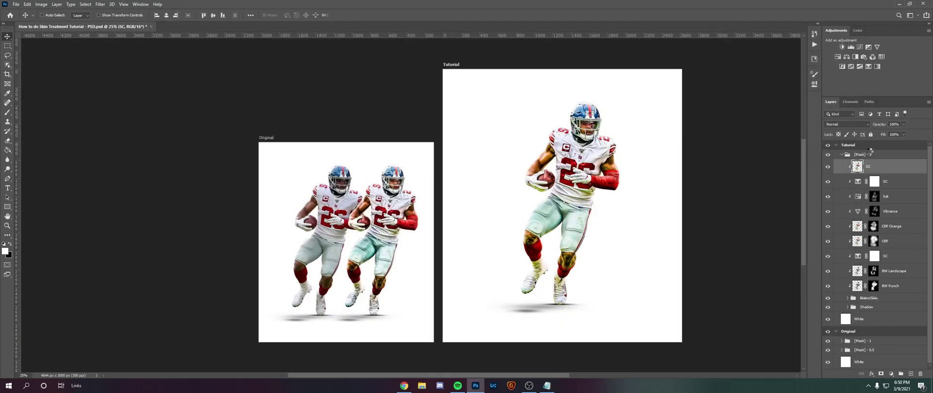
Lower the filtered layer's opacity to 89% and fill to about 91%, and add a fully black mask to it
left_click(902, 134)
left_click_drag(899, 142, 901, 146)
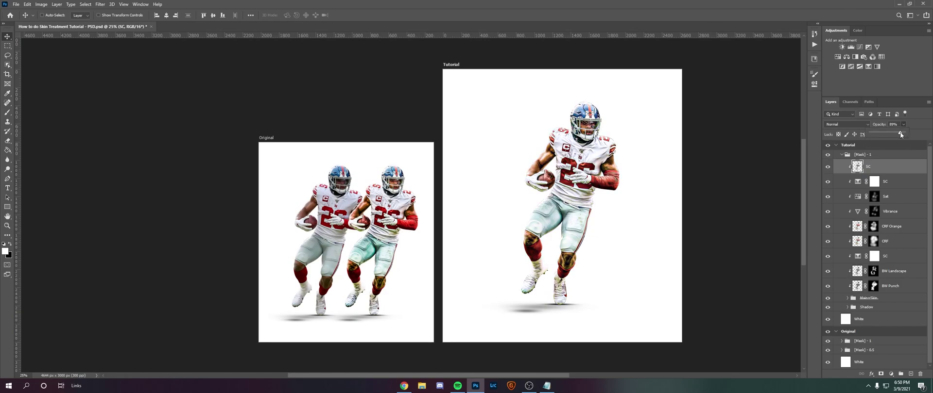
left_click(881, 374)
key("b")
key("ctrl+i")
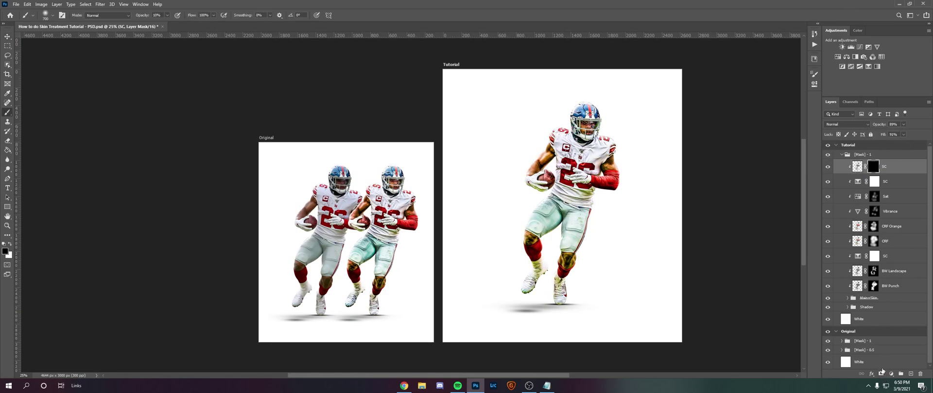
Paint the filtered effect over the lower legs at 70% and the upper body at 20%, and mask it back around the helmet at 50%
key("]")
key("]")
key("x")
key("7")
left_click_drag(541, 294, 532, 236)
key("2")
mouse_move(545, 202)
left_mouse_down()
mouse_move(597, 206)
mouse_move(619, 148)
mouse_move(514, 164)
mouse_move(547, 160)
mouse_move(579, 114)
mouse_move(571, 146)
left_mouse_up()
key("x")
key("5")
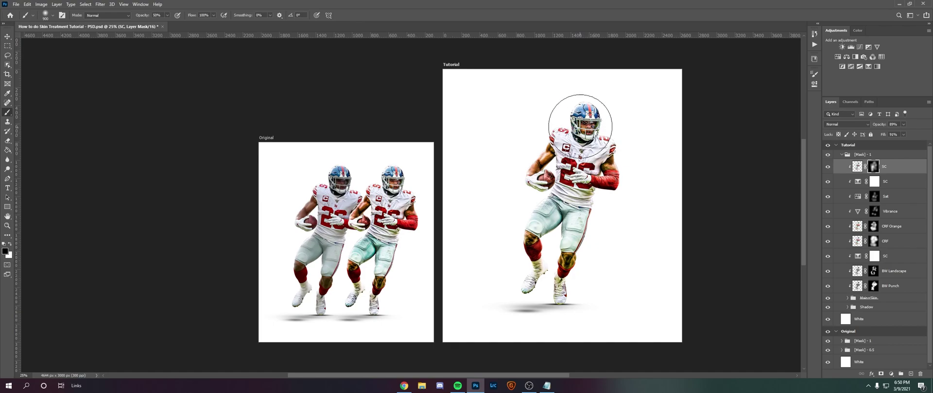
key("x")
key("1")
Compare the figure with and without the masked Camera Raw layer
left_click(828, 167)
left_click(827, 167)
left_click(827, 166)
left_click(827, 166)
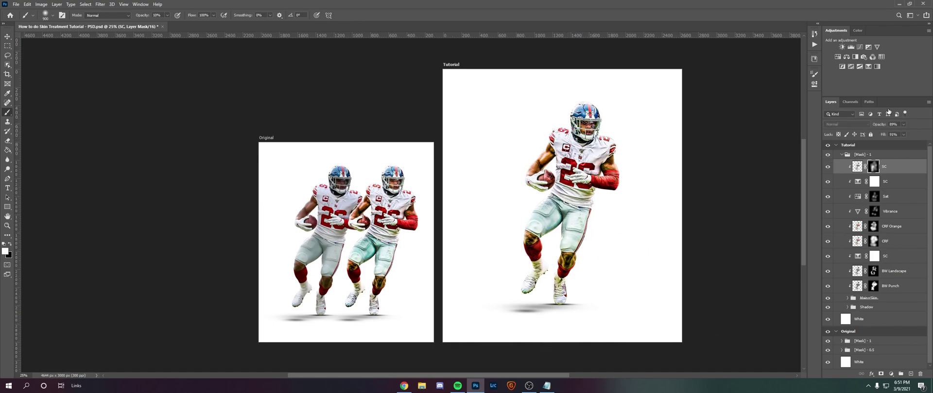
left_click(903, 136)
left_click(828, 167)
left_click(829, 167)
Add two Curves adjustments above the filtered layer, renaming the upper one L and the lower one D
left_click(860, 47)
left_click(859, 47)
double_click(882, 167)
type("L")
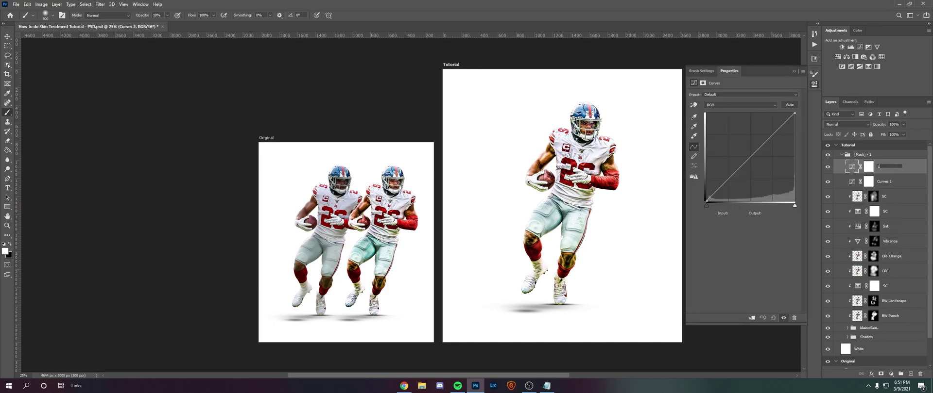
key("Return")
double_click(882, 182)
type("D")
key("Return")
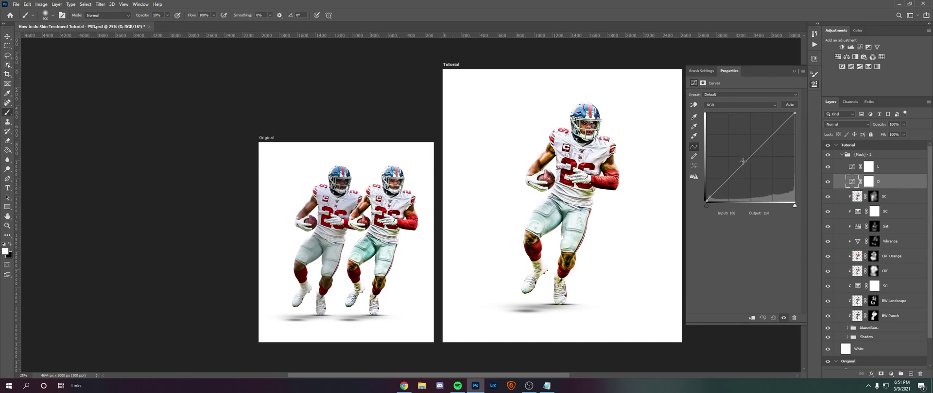
Pull the D curve's midtones down to darken and raise the L curve's upper tones to brighten the figure
left_click_drag(742, 161, 743, 180)
left_click(868, 167)
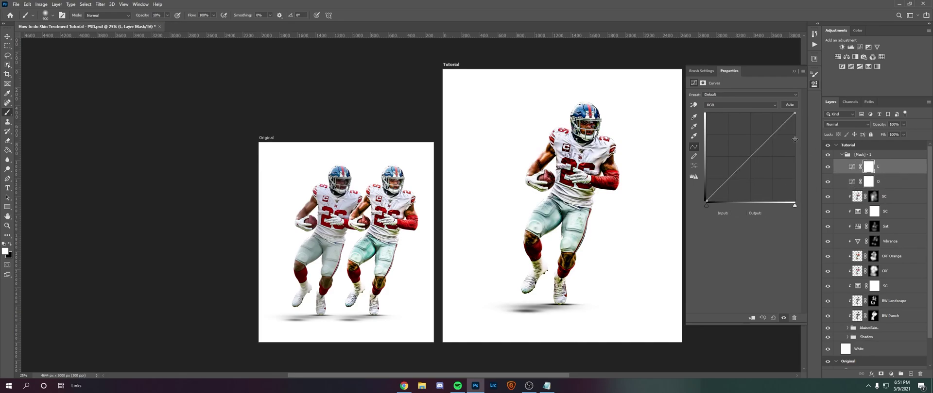
left_click_drag(773, 134, 773, 122)
Clip both the L and D curves layers to the layers below
left_click(893, 185, "shift")
right_click(891, 184)
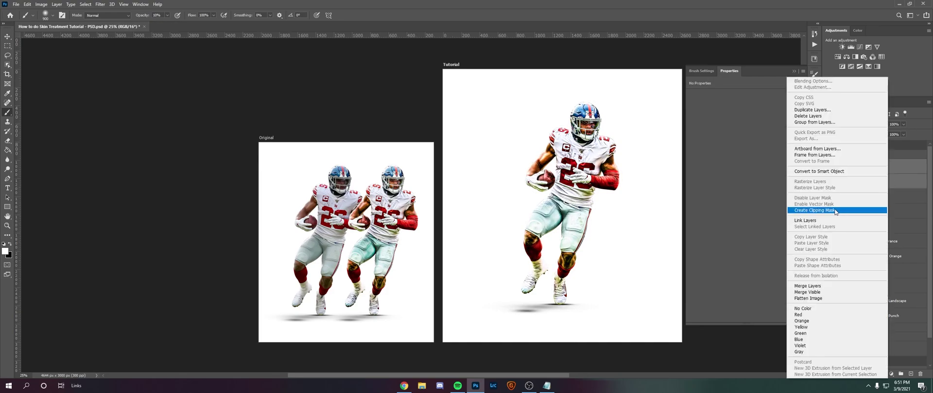
left_click(806, 211)
With L hidden, invert the D mask and paint the darkening back over the feet at 25% brush opacity
left_click(874, 183)
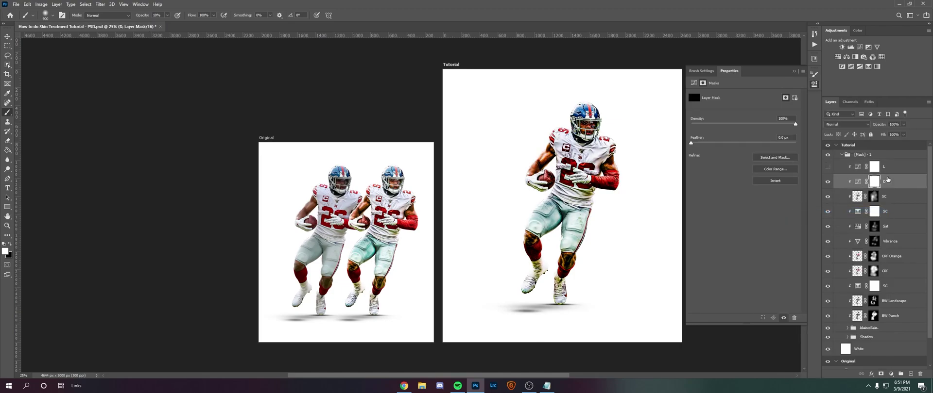
key("ctrl+i")
key("bracketright")
key("2")
key("5")
left_click_drag(566, 287, 530, 294)
Paint the D darkening over the thighs and up to the ball-carrying arm at 62% brush opacity
key("bracketleft")
key("x")
key("6")
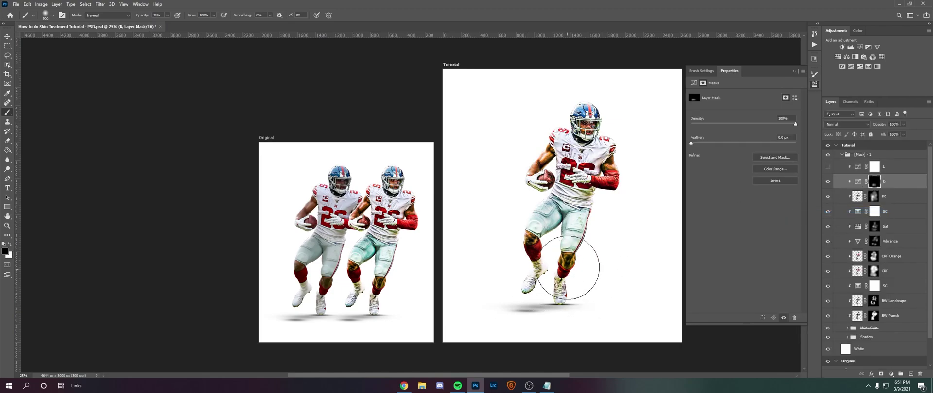
key("x")
key("2")
mouse_move(549, 236)
left_mouse_down()
mouse_move(579, 193)
mouse_move(601, 184)
mouse_move(550, 180)
left_mouse_up()
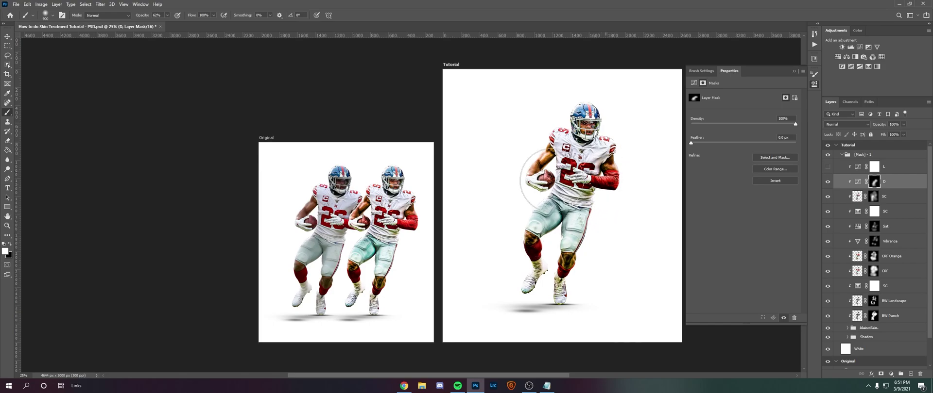
Refine the D mask around the red-sleeved arm and shoulder with a smaller brush at 10% opacity
key("1")
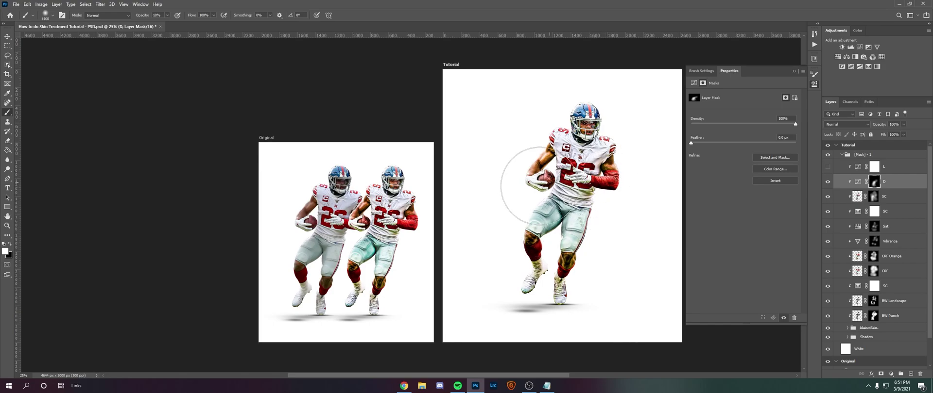
key("bracketright")
key("bracketright")
key("bracketright")
key("bracketright")
key("bracketleft")
key("bracketleft")
key("bracketleft")
key("bracketleft")
key("bracketleft")
key("bracketleft")
key("bracketleft")
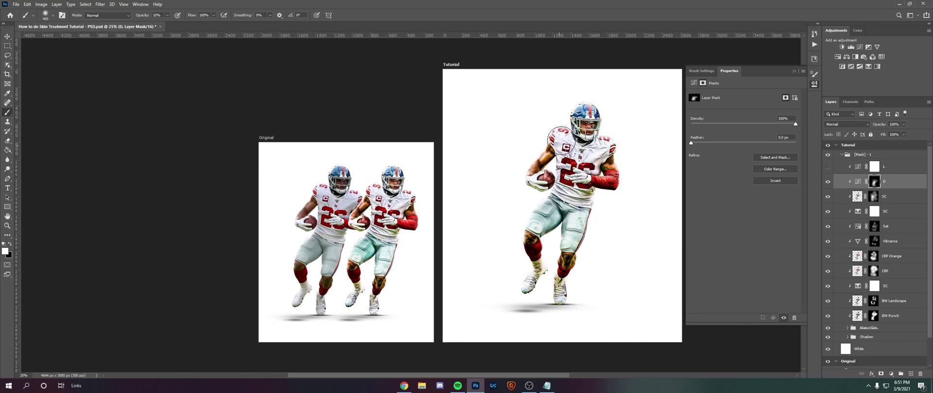
mouse_move(600, 157)
left_mouse_down()
mouse_move(563, 127)
mouse_move(601, 131)
left_mouse_up()
Show L again, invert its mask and paint the brightening over the red-sleeved arm and the opposite upper arm at 10% brush opacity
left_click(858, 183)
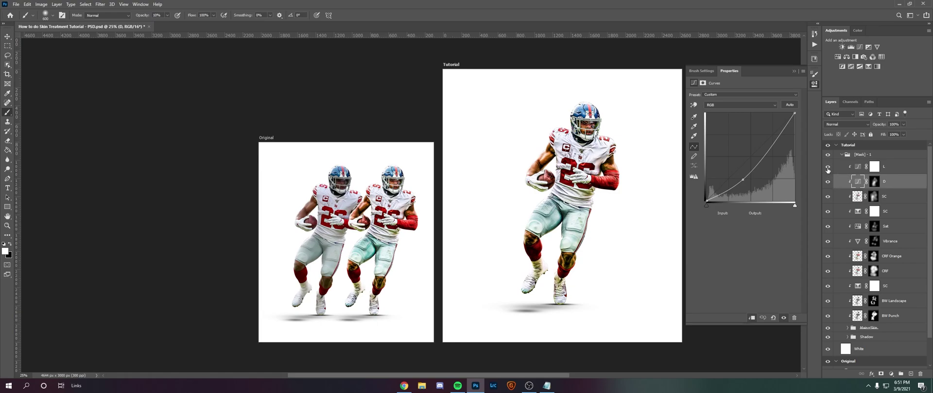
left_click(827, 167)
left_click(857, 166)
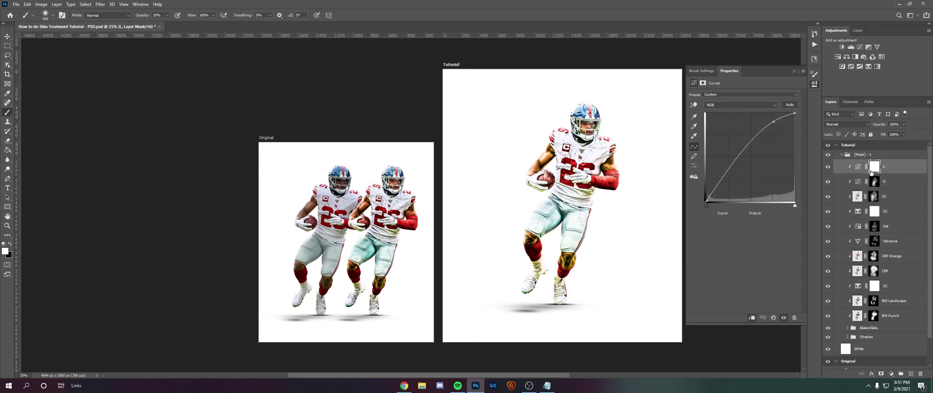
left_click(873, 167)
key("ctrl+i")
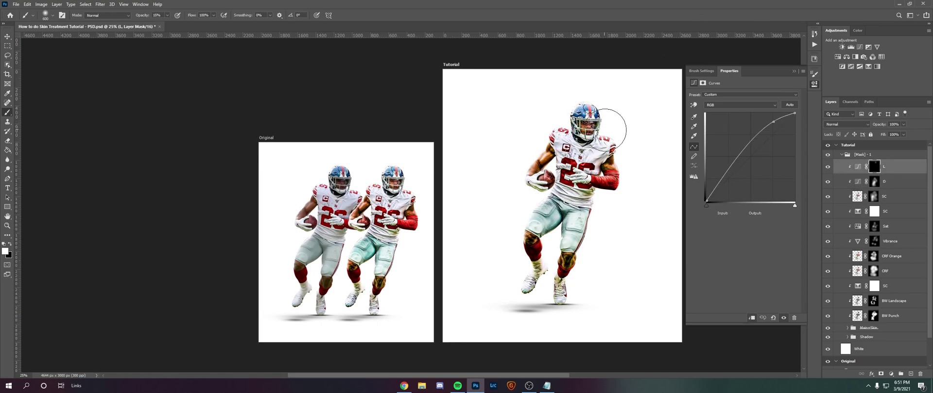
mouse_move(603, 165)
left_mouse_down()
mouse_move(609, 153)
mouse_move(617, 173)
left_mouse_up()
left_click(554, 153)
Lower the fill of the L and D curves layers together to about 88%
left_click(894, 182, "shift")
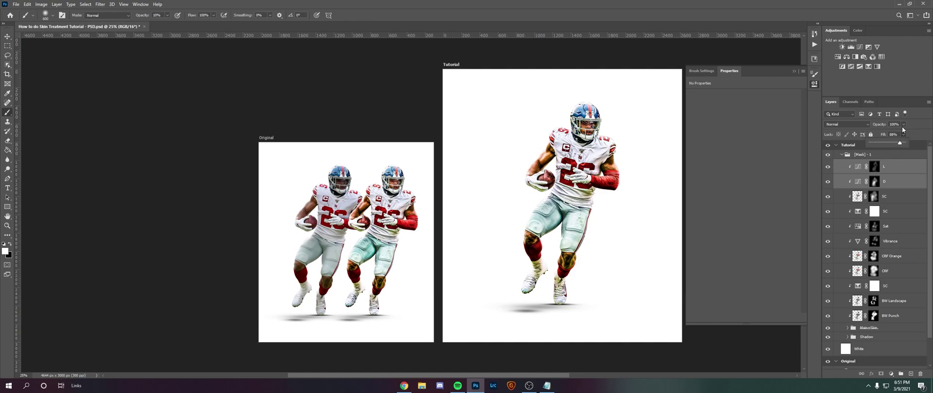
left_click(7, 36)
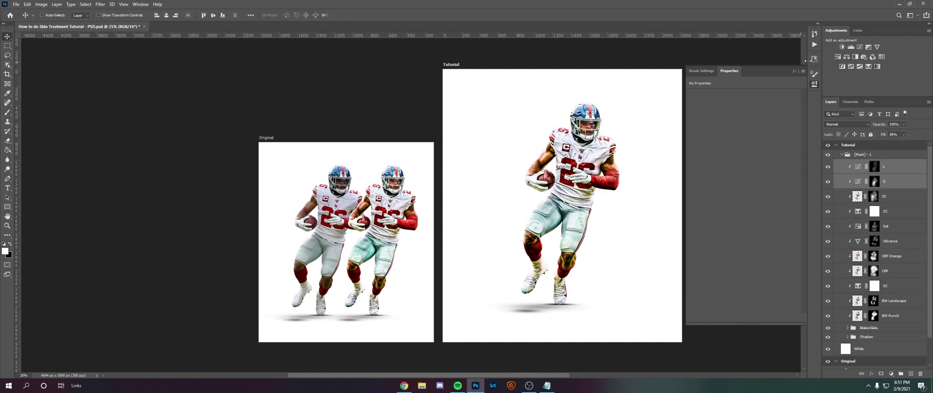
Compare the player before and after treatment by hiding all layers from L down to Skin and showing them again
left_click(793, 71)
left_click_drag(827, 154, 827, 301)
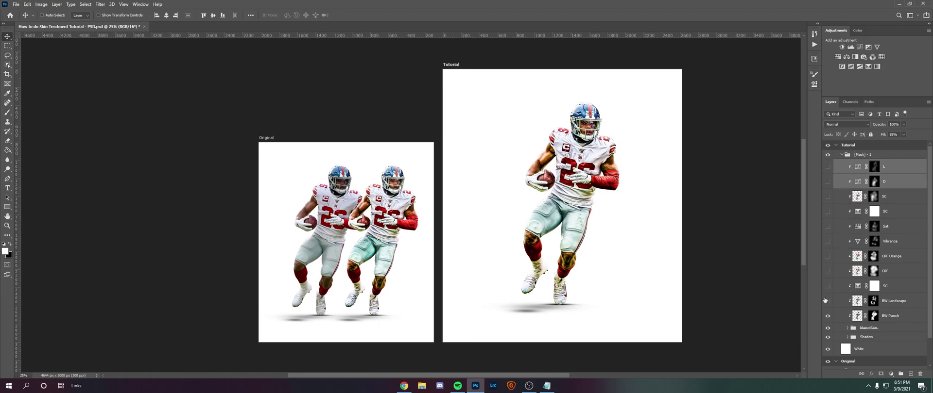
left_click(827, 154)
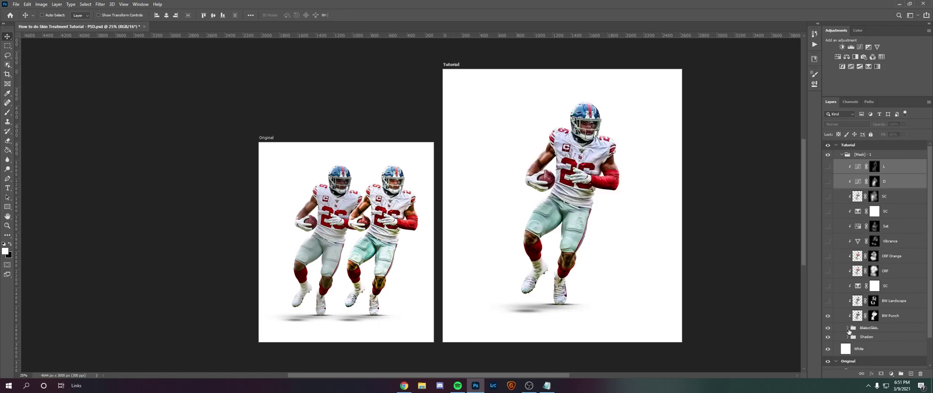
left_click(847, 327)
left_click(827, 316)
left_click(828, 339)
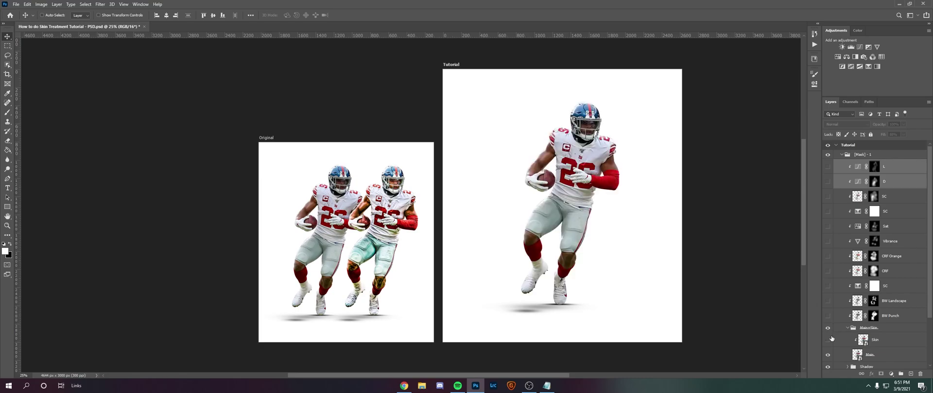
left_click_drag(828, 342, 826, 167)
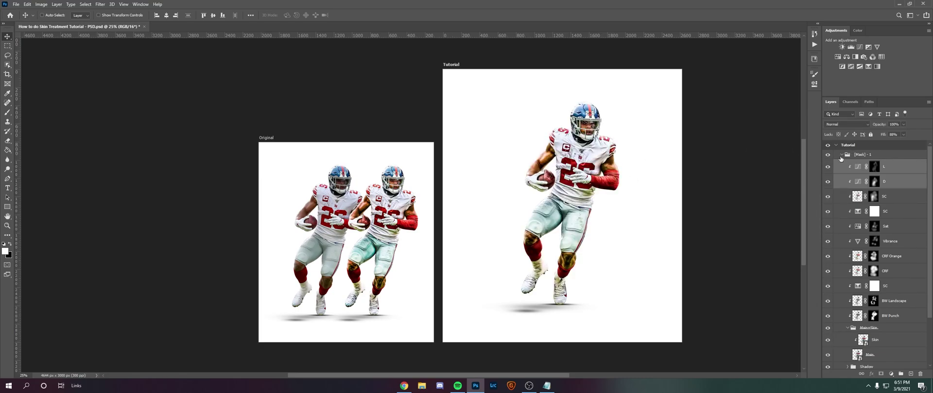
Collapse the [Mask] - 1 group of the Tutorial artboard and view the finished player beside the originals
left_click(841, 156)
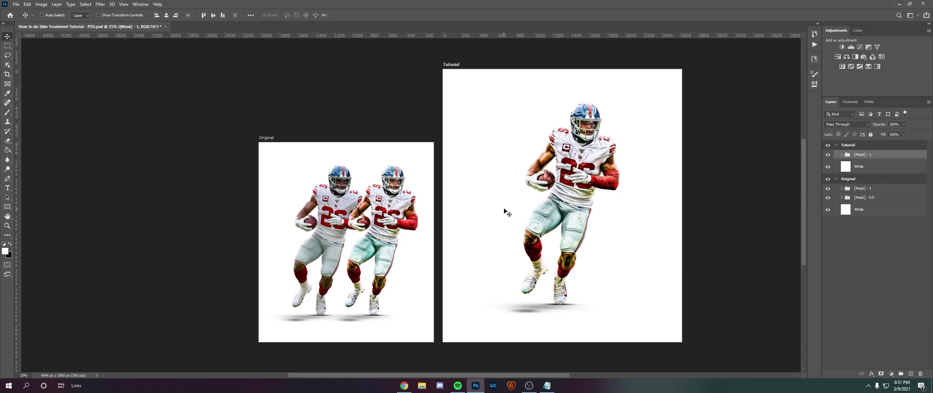
scroll(621, 206, "down", 1)
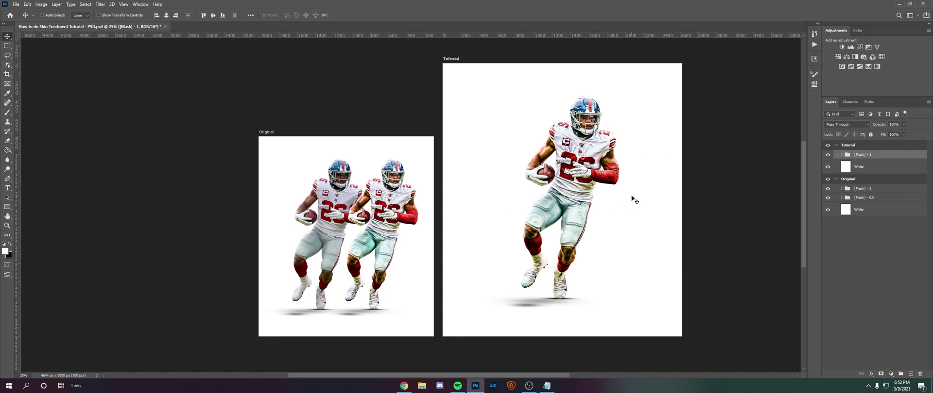